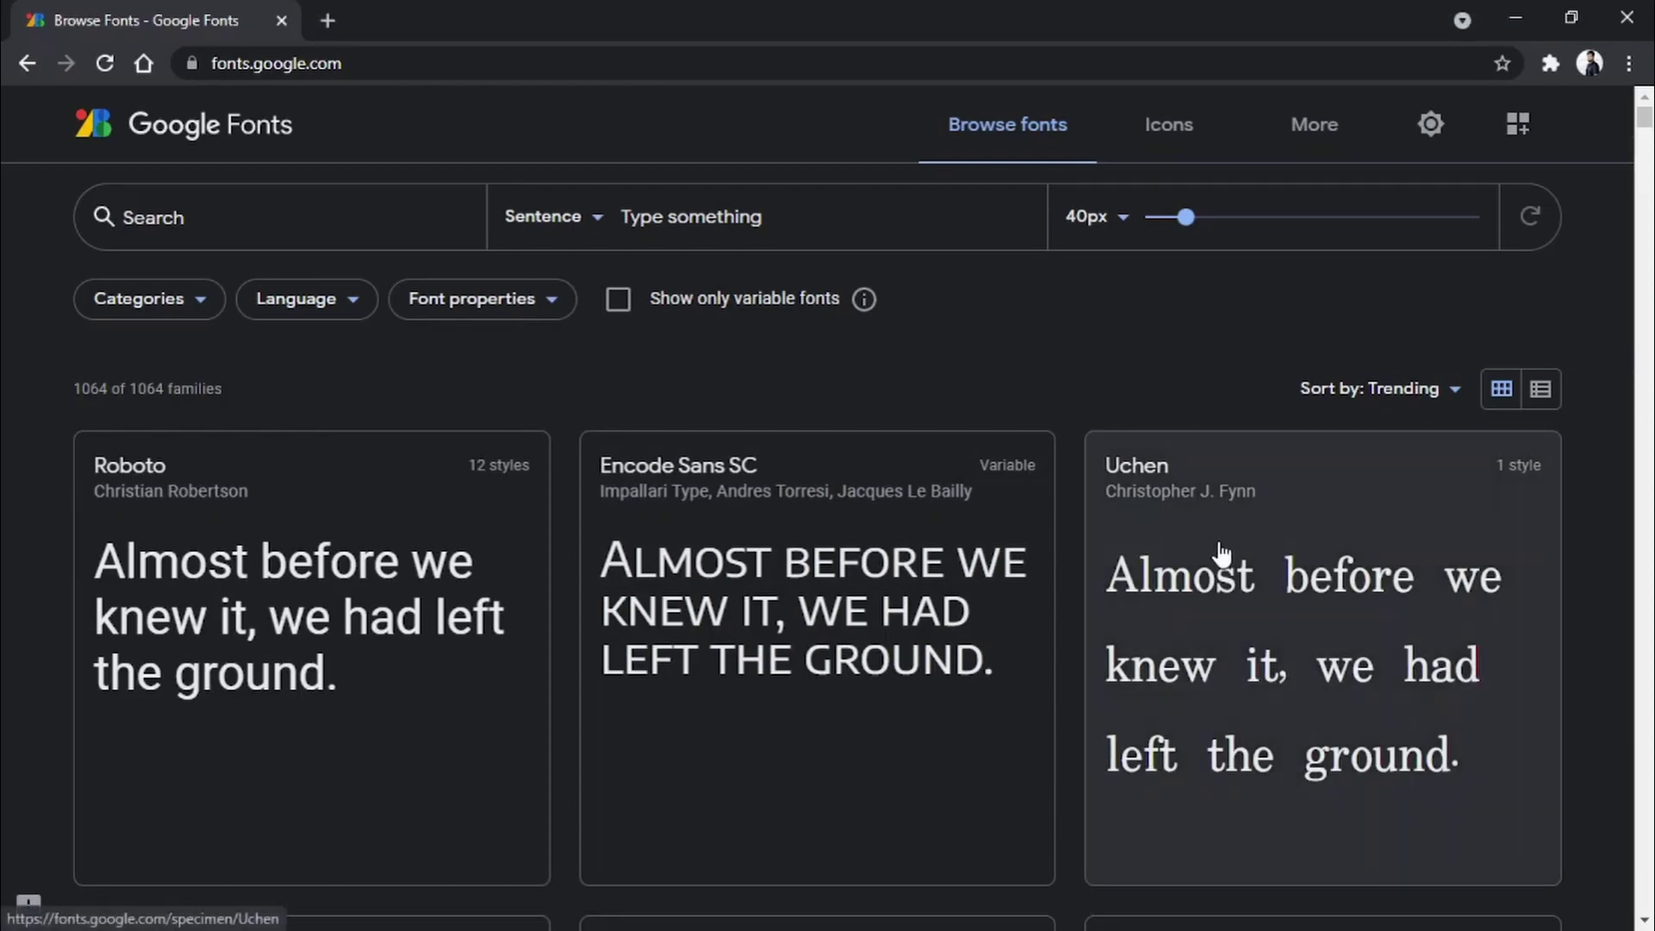
# Open the Uchen font's page on Google Fonts and download the family
pyautogui.click(1218, 562)
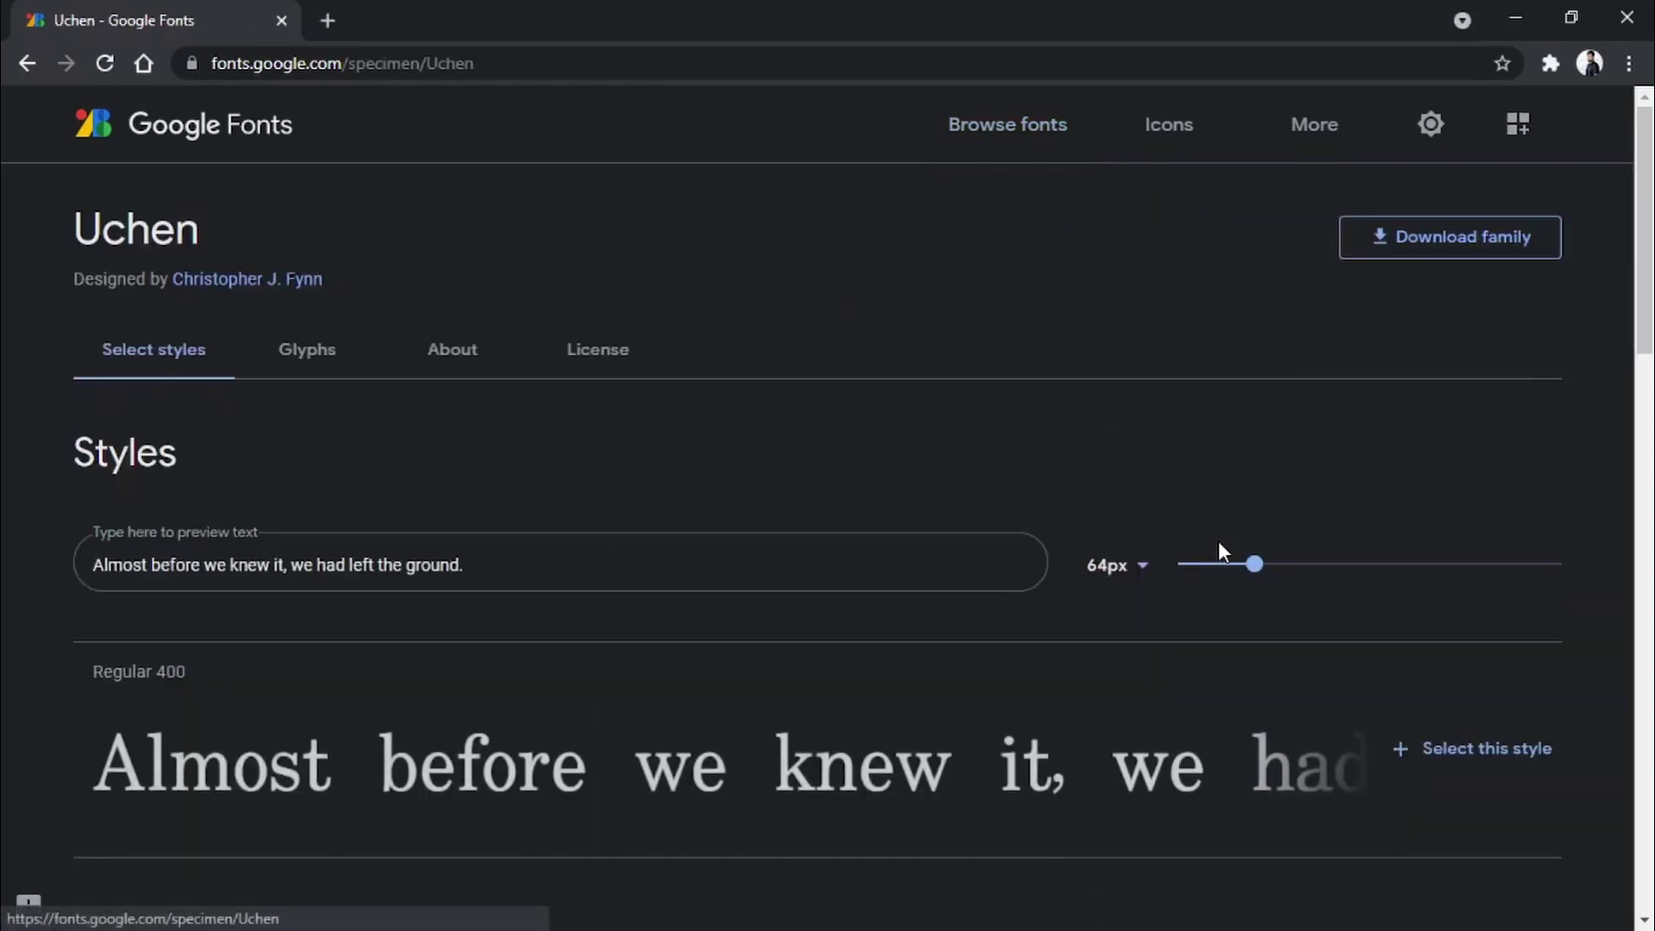
pyautogui.click(1475, 268)
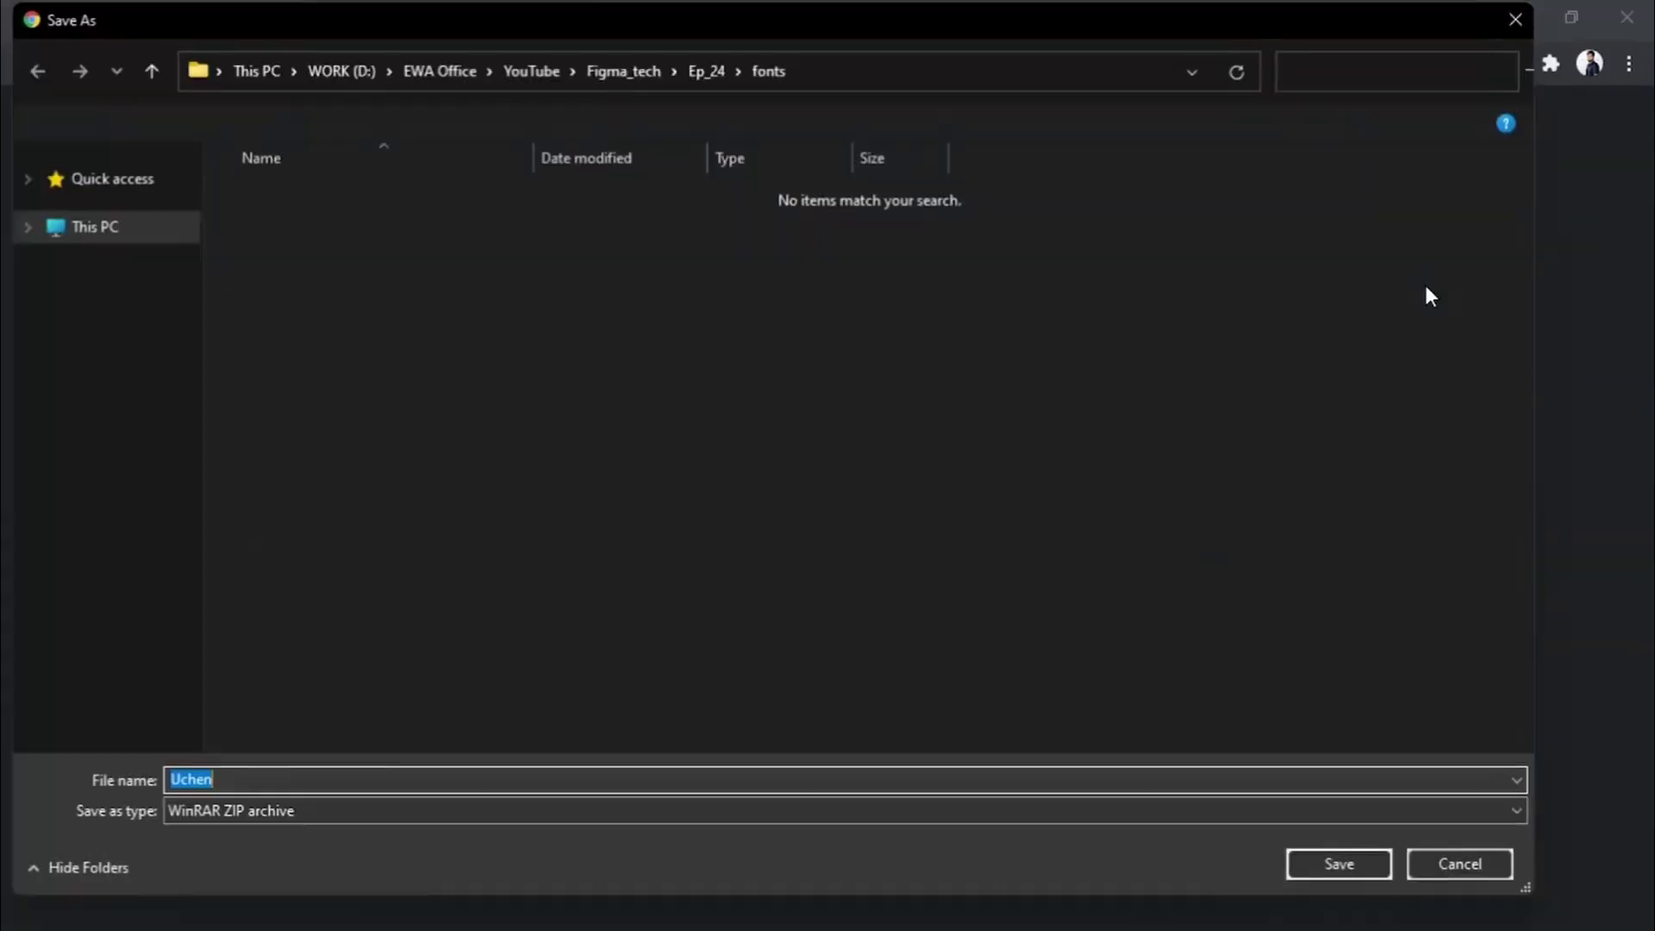
# Save the Uchen ZIP into the fonts folder and extract it
pyautogui.click(1332, 862)
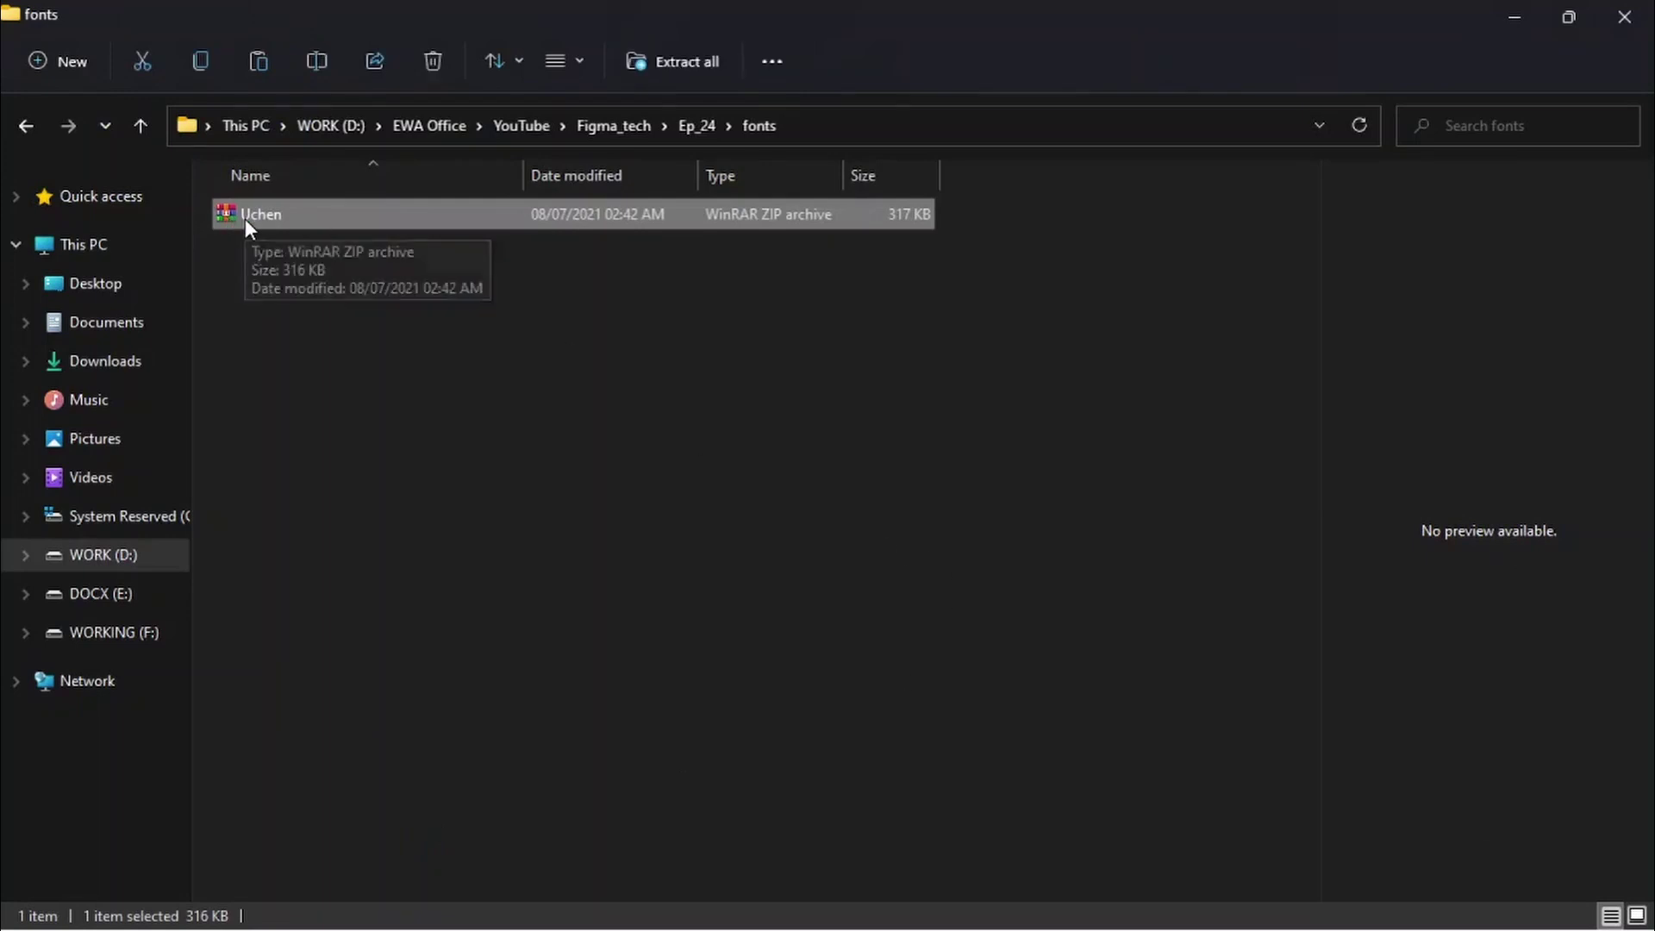
pyautogui.rightClick(244, 219)
pyautogui.click(332, 396)
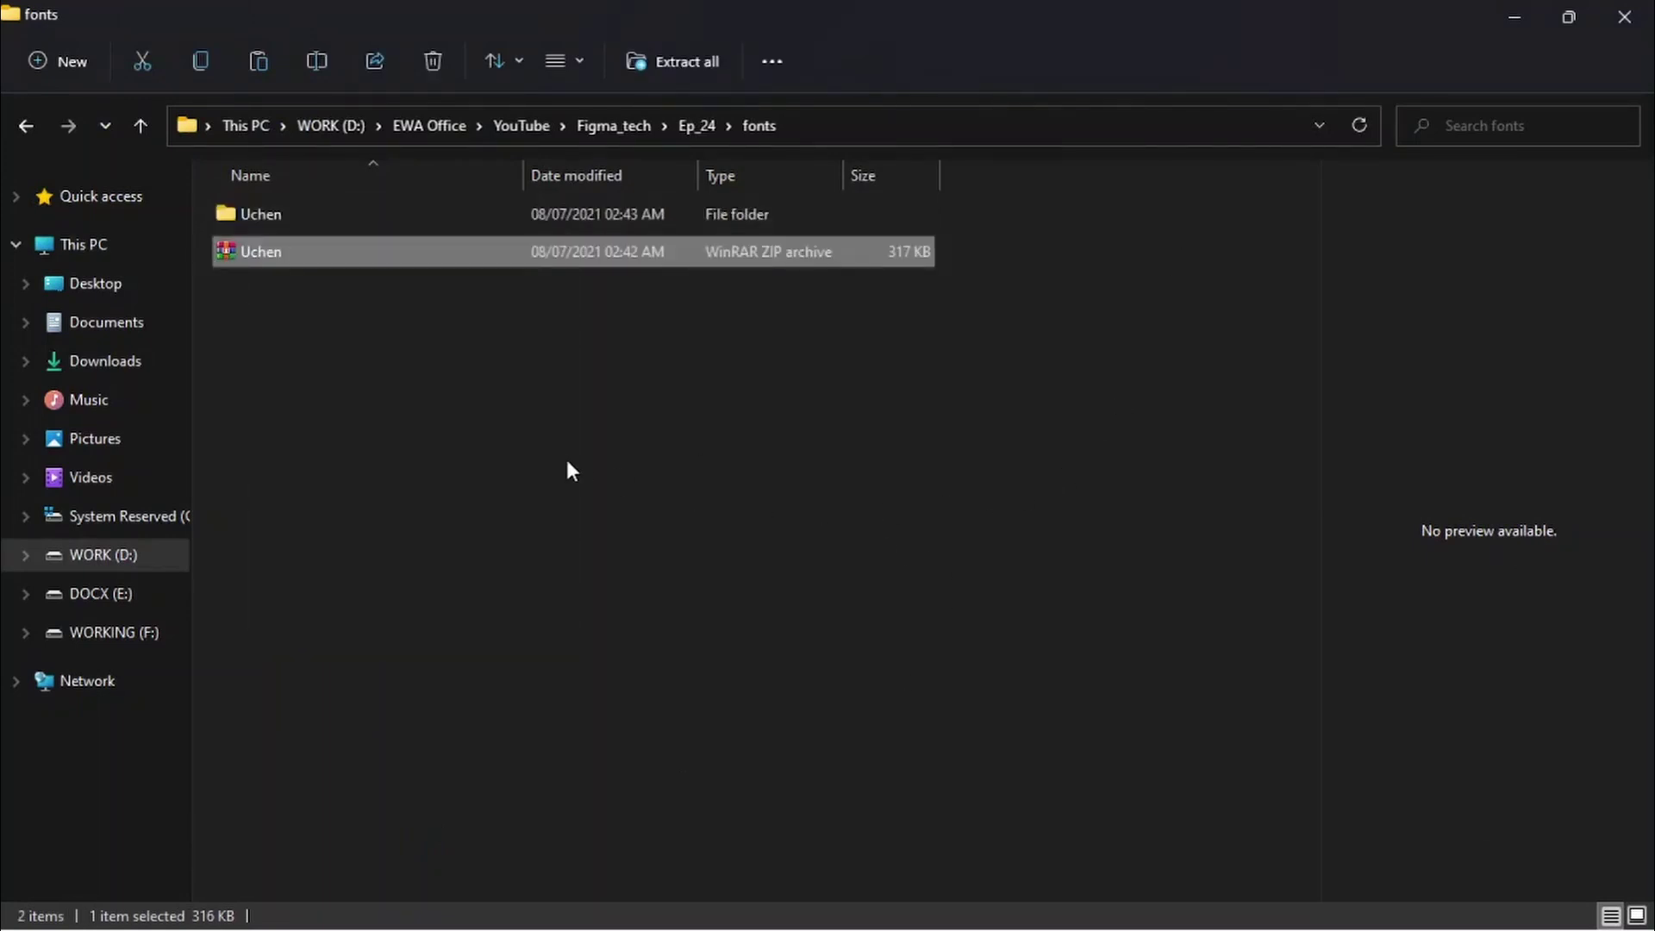
# Open the extracted Uchen folder and install the Uchen Regular font
pyautogui.click(567, 462)
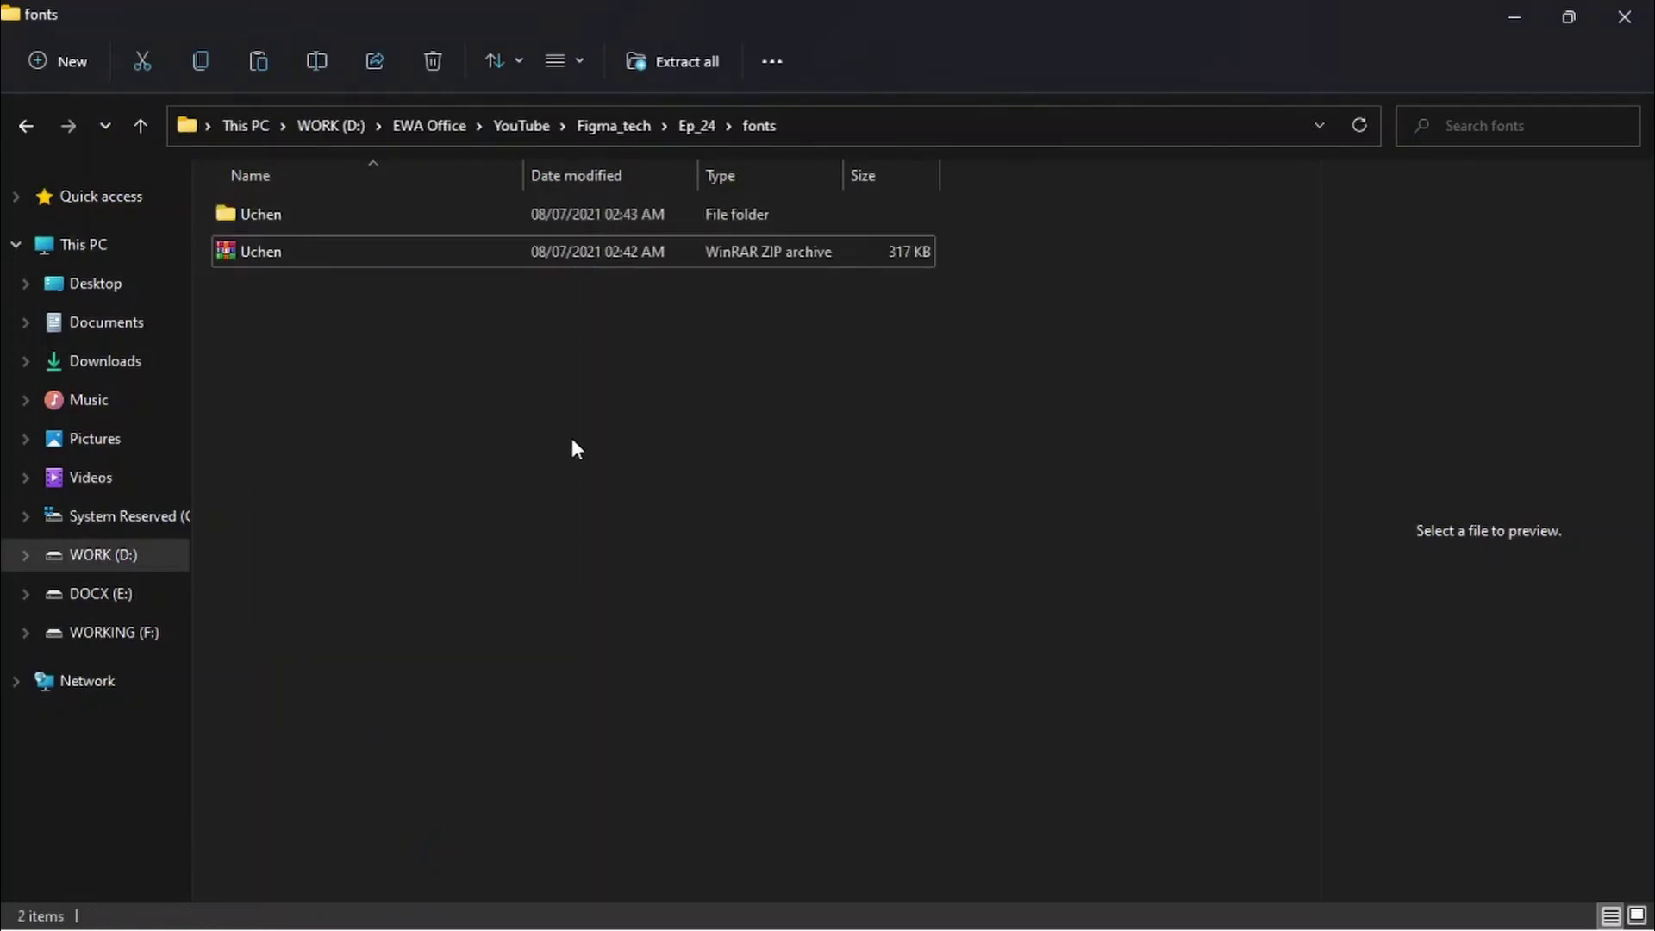
pyautogui.click(416, 215)
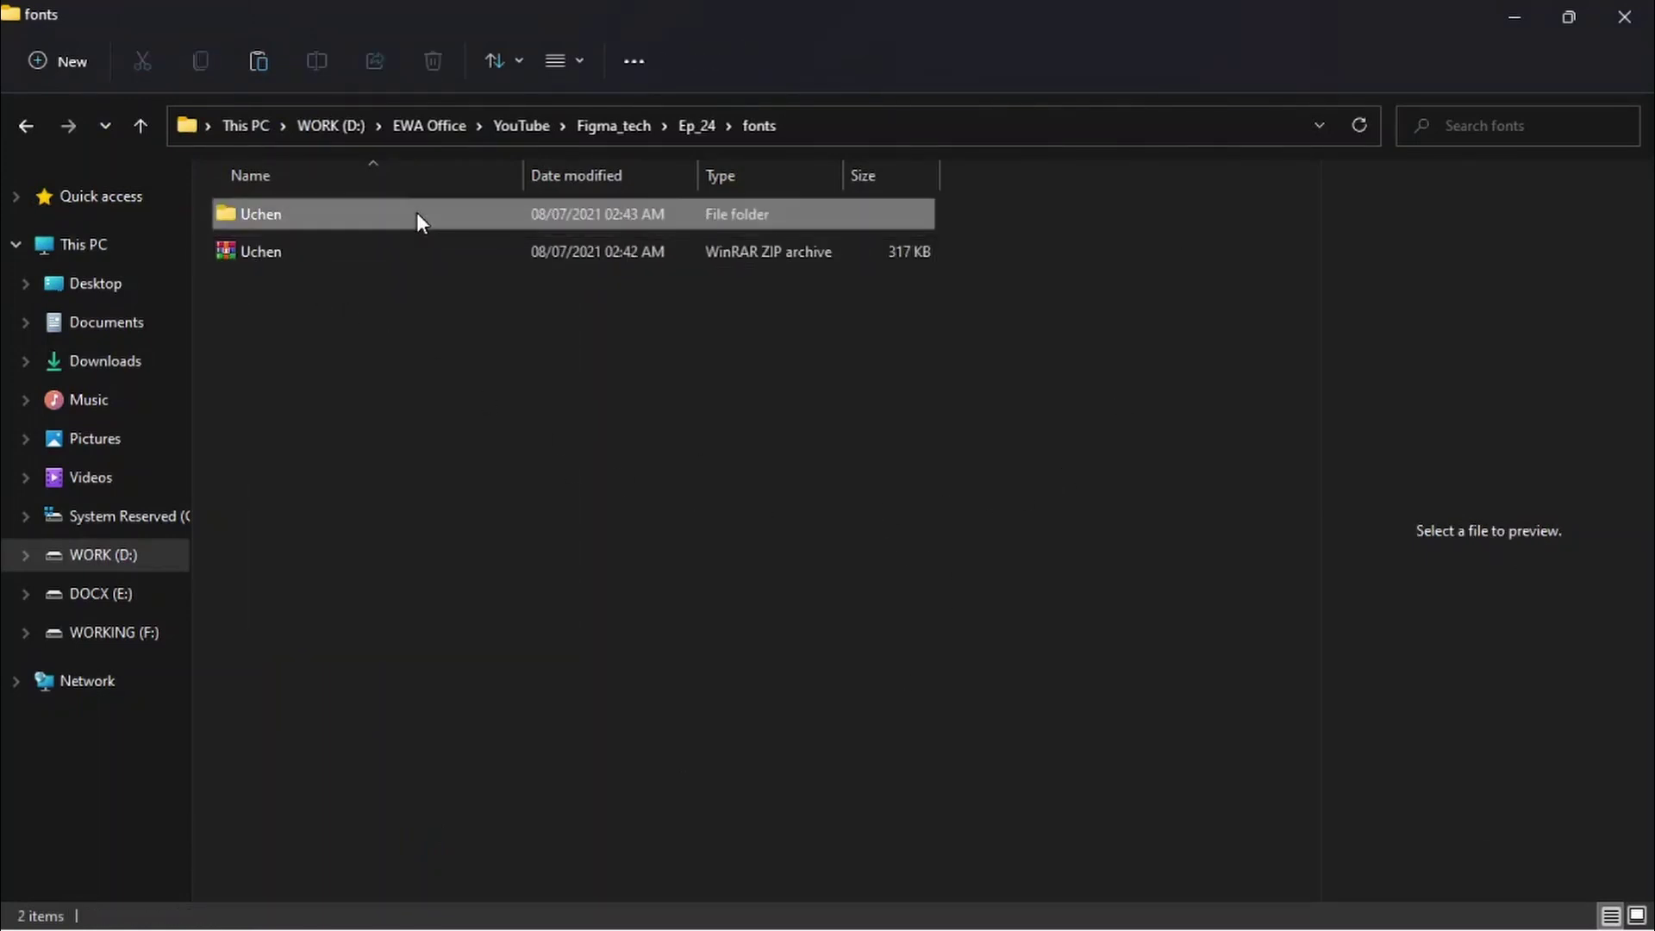
pyautogui.doubleClick(417, 216)
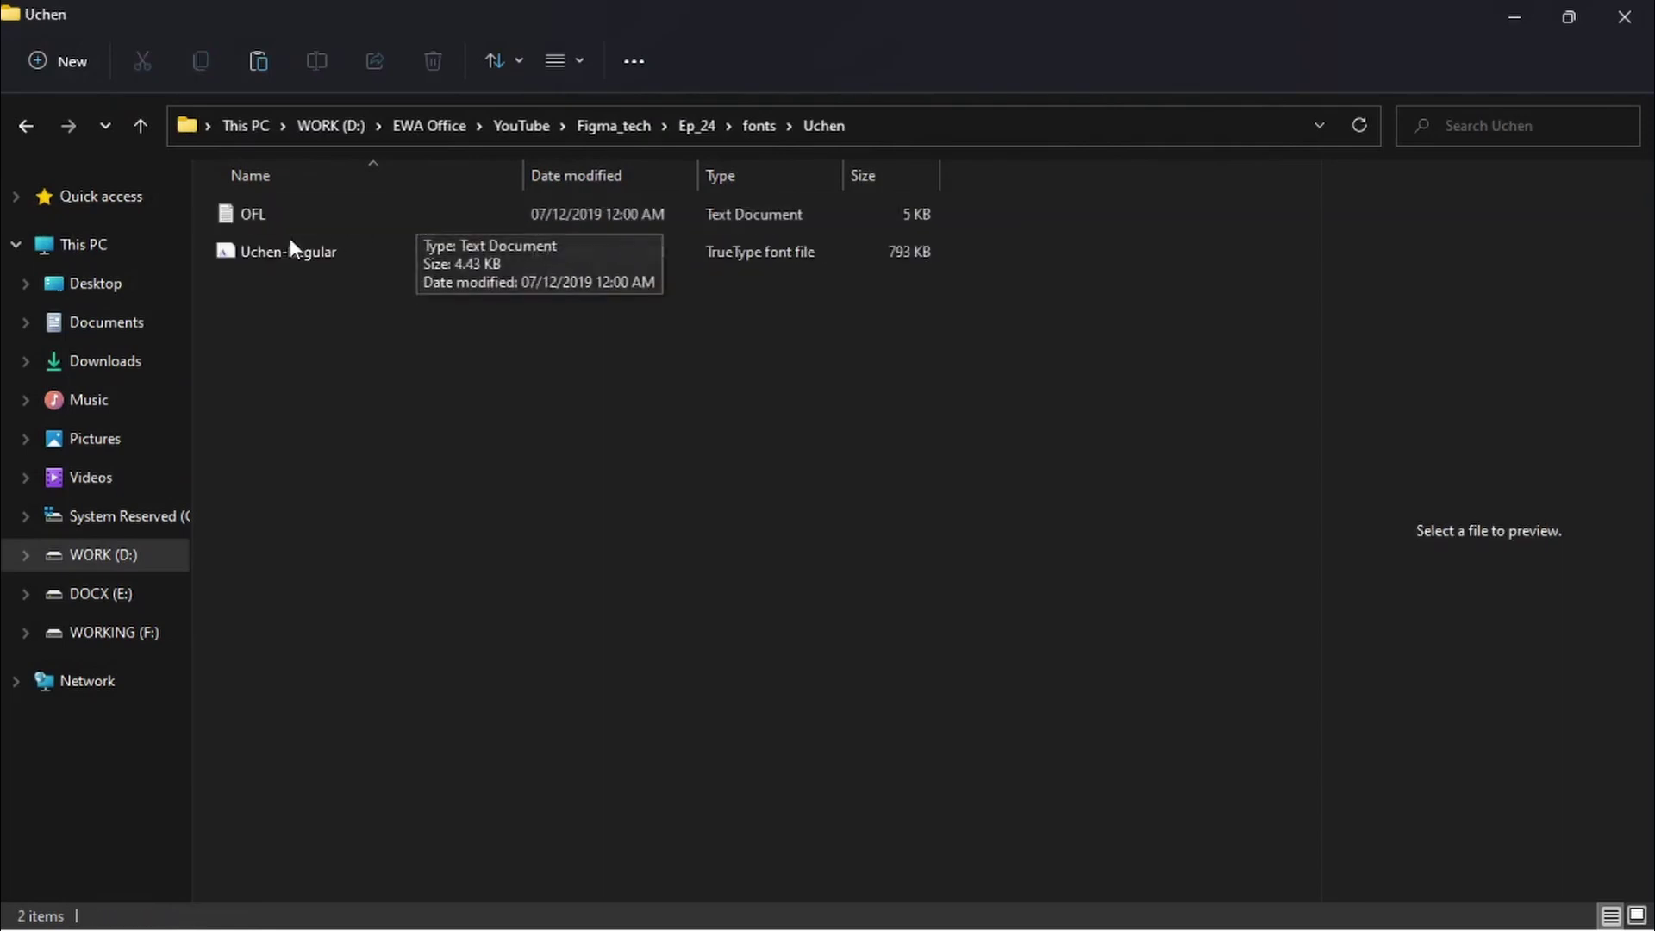
pyautogui.doubleClick(425, 254)
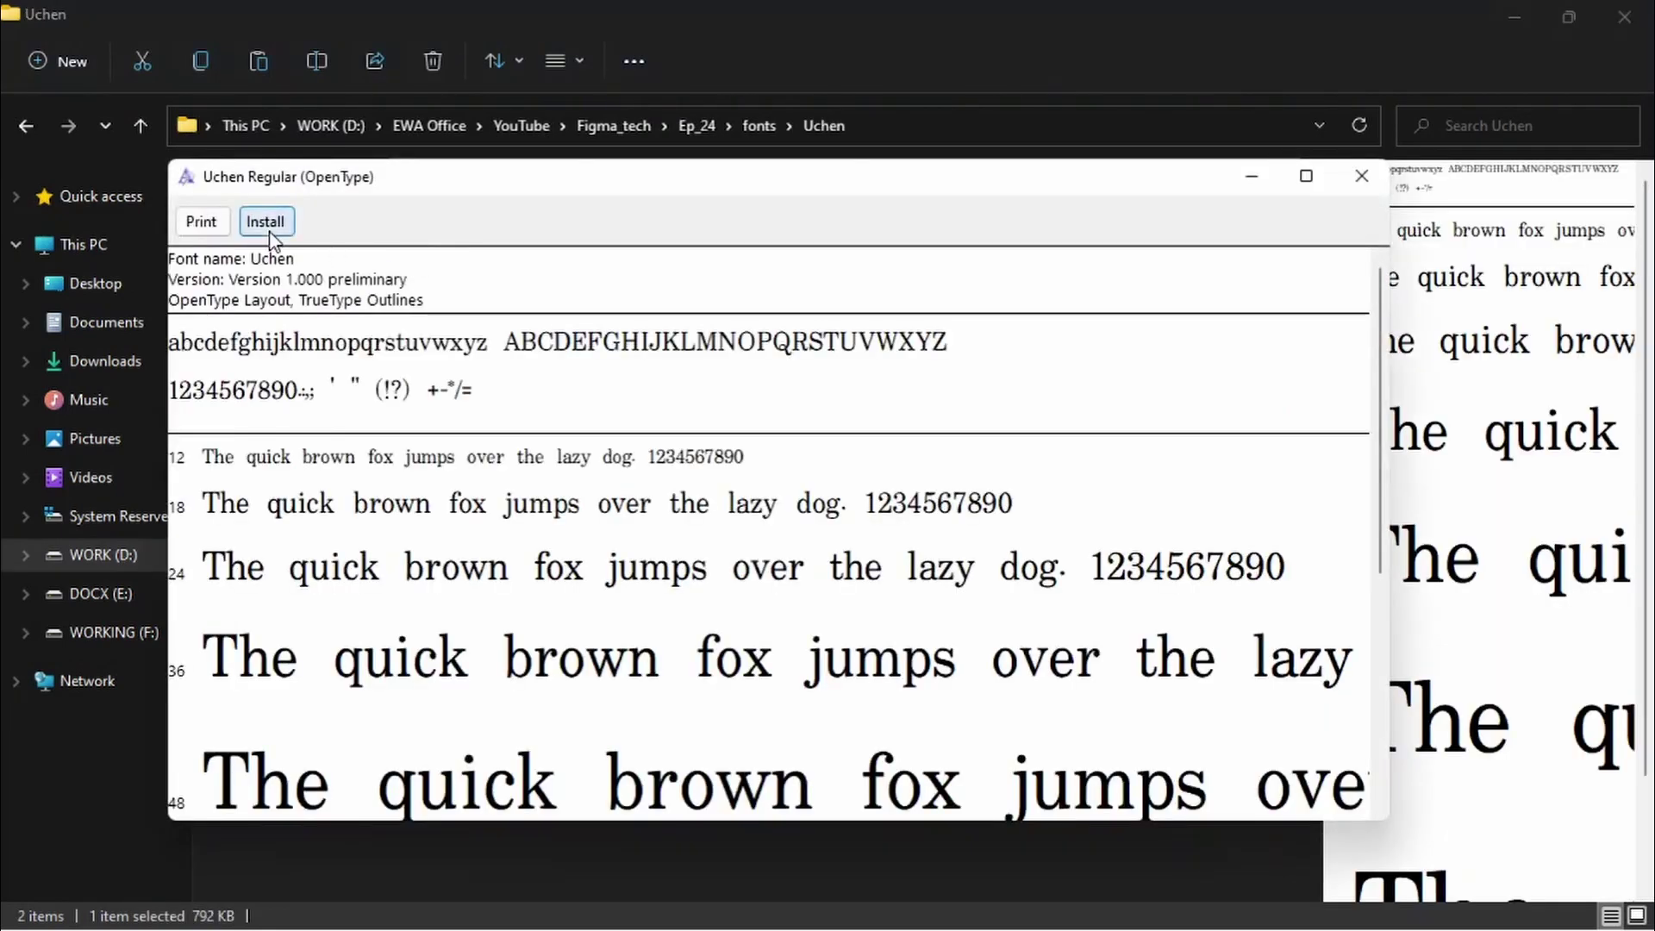
pyautogui.click(269, 226)
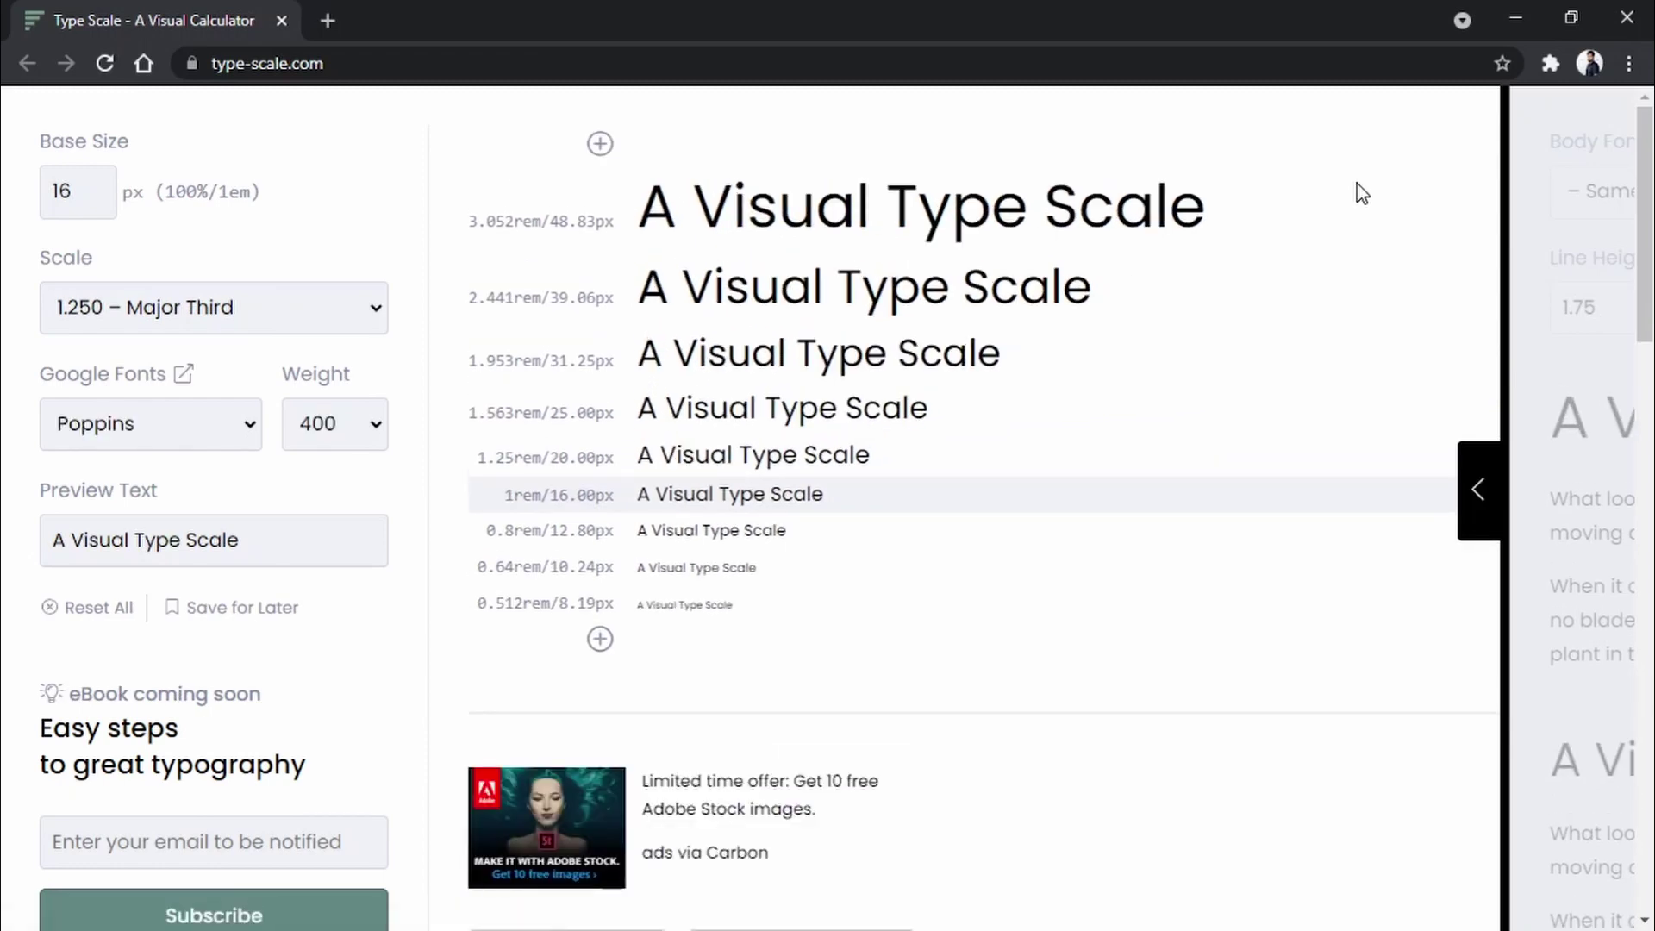
# Switch the type scale ratio to 1.333 – Perfect Fourth
pyautogui.click(372, 308)
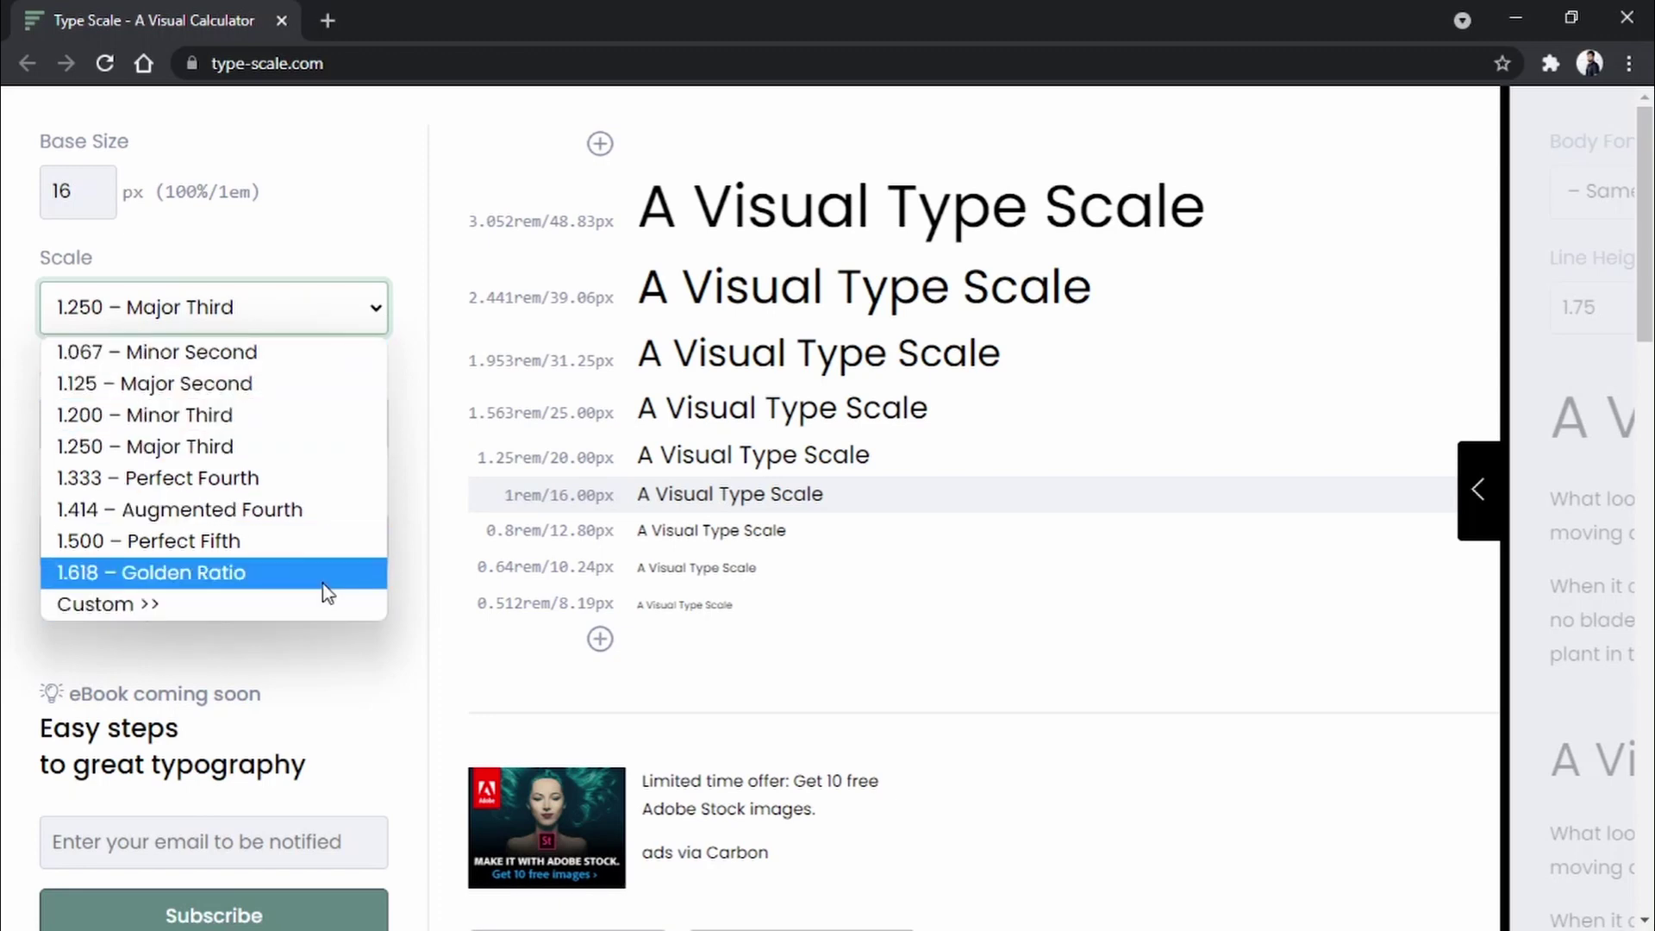
pyautogui.click(304, 477)
pyautogui.click(413, 348)
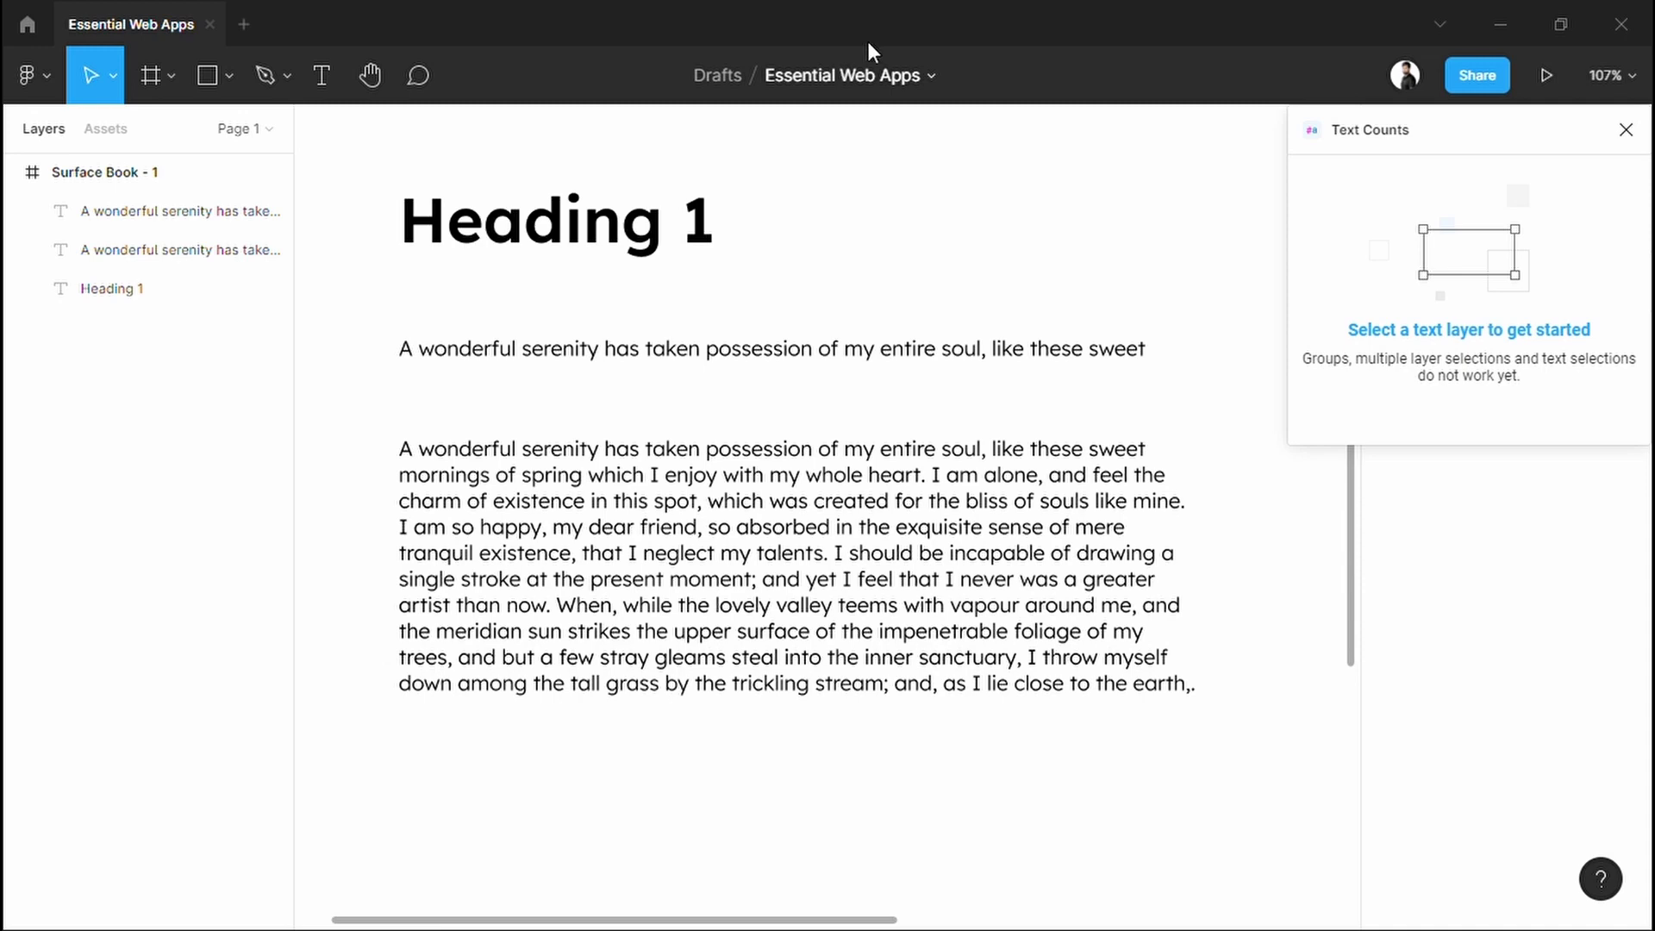
# Delete the trailing words so the single-line text ends at 'my entire soul'
pyautogui.click(953, 368)
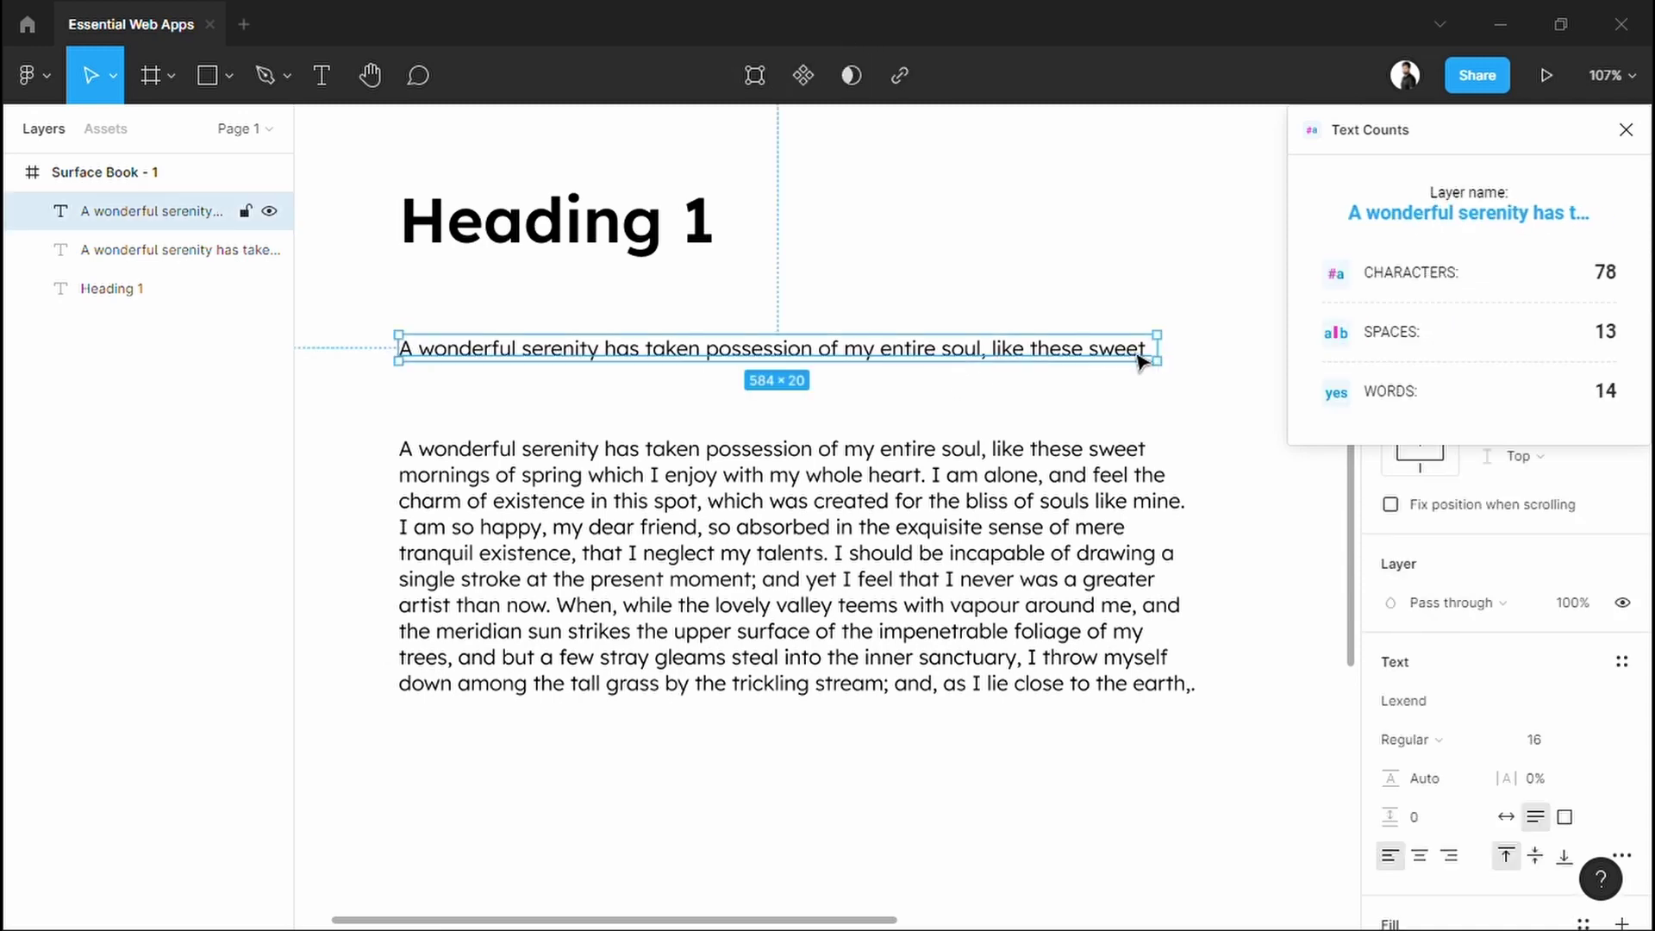
pyautogui.doubleClick(994, 358)
pyautogui.moveTo(994, 359); pyautogui.dragTo(1156, 355)
pyautogui.press('BackSpace')
pyautogui.press('Escape')
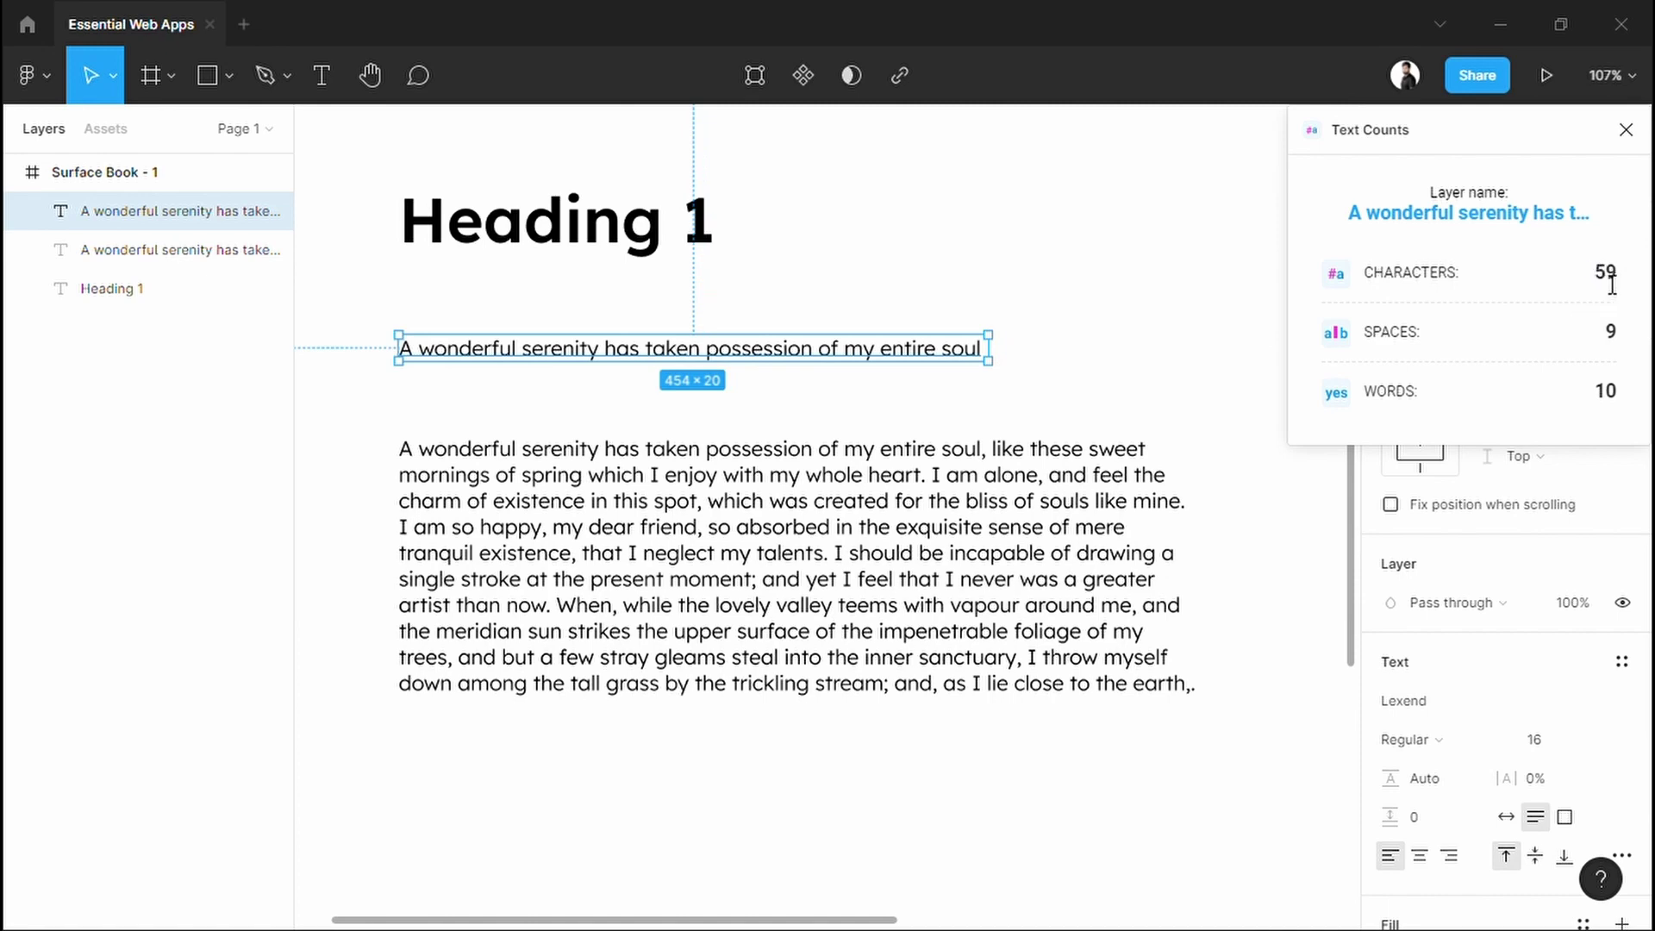
# Narrow the body text to 454 px wide and break it into separate paragraphs
pyautogui.click(1203, 524)
pyautogui.moveTo(1216, 525); pyautogui.dragTo(1010, 499)
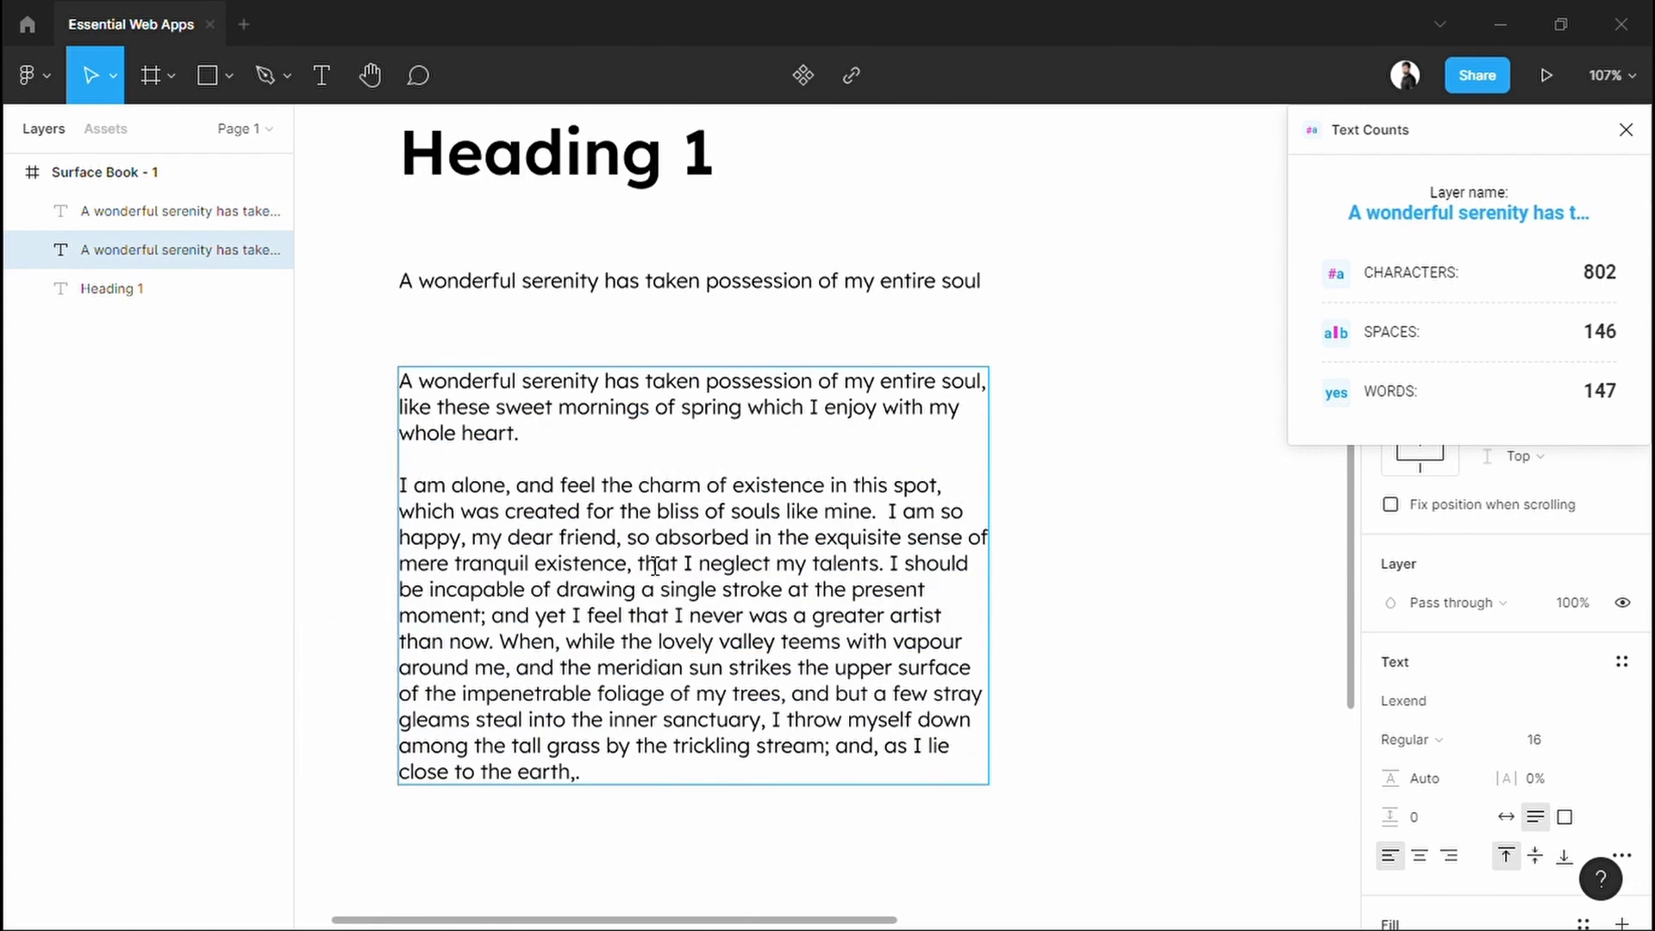
pyautogui.click(638, 550)
pyautogui.press('BackSpace')
pyautogui.press('Return')
pyautogui.press('Return')
pyautogui.press('BackSpace')
pyautogui.press('Return')
pyautogui.press('Return')
pyautogui.click(729, 770)
pyautogui.press('BackSpace')
pyautogui.press('Return')
pyautogui.press('Return')
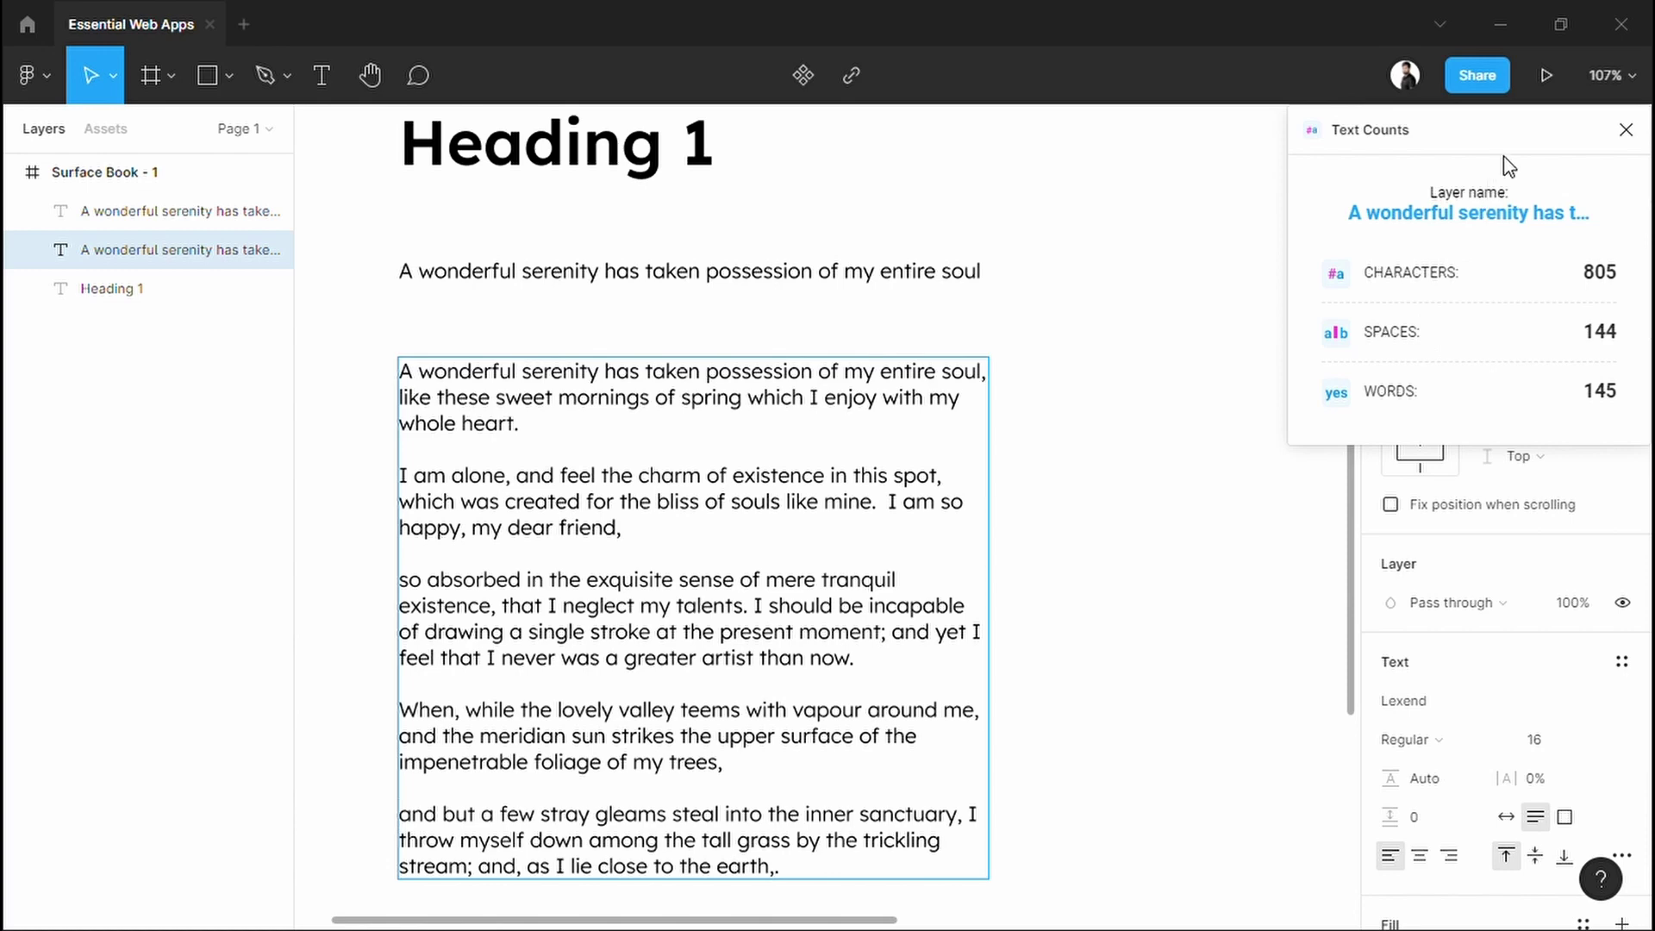
# Give the body text a 150% line height
pyautogui.press('Escape')
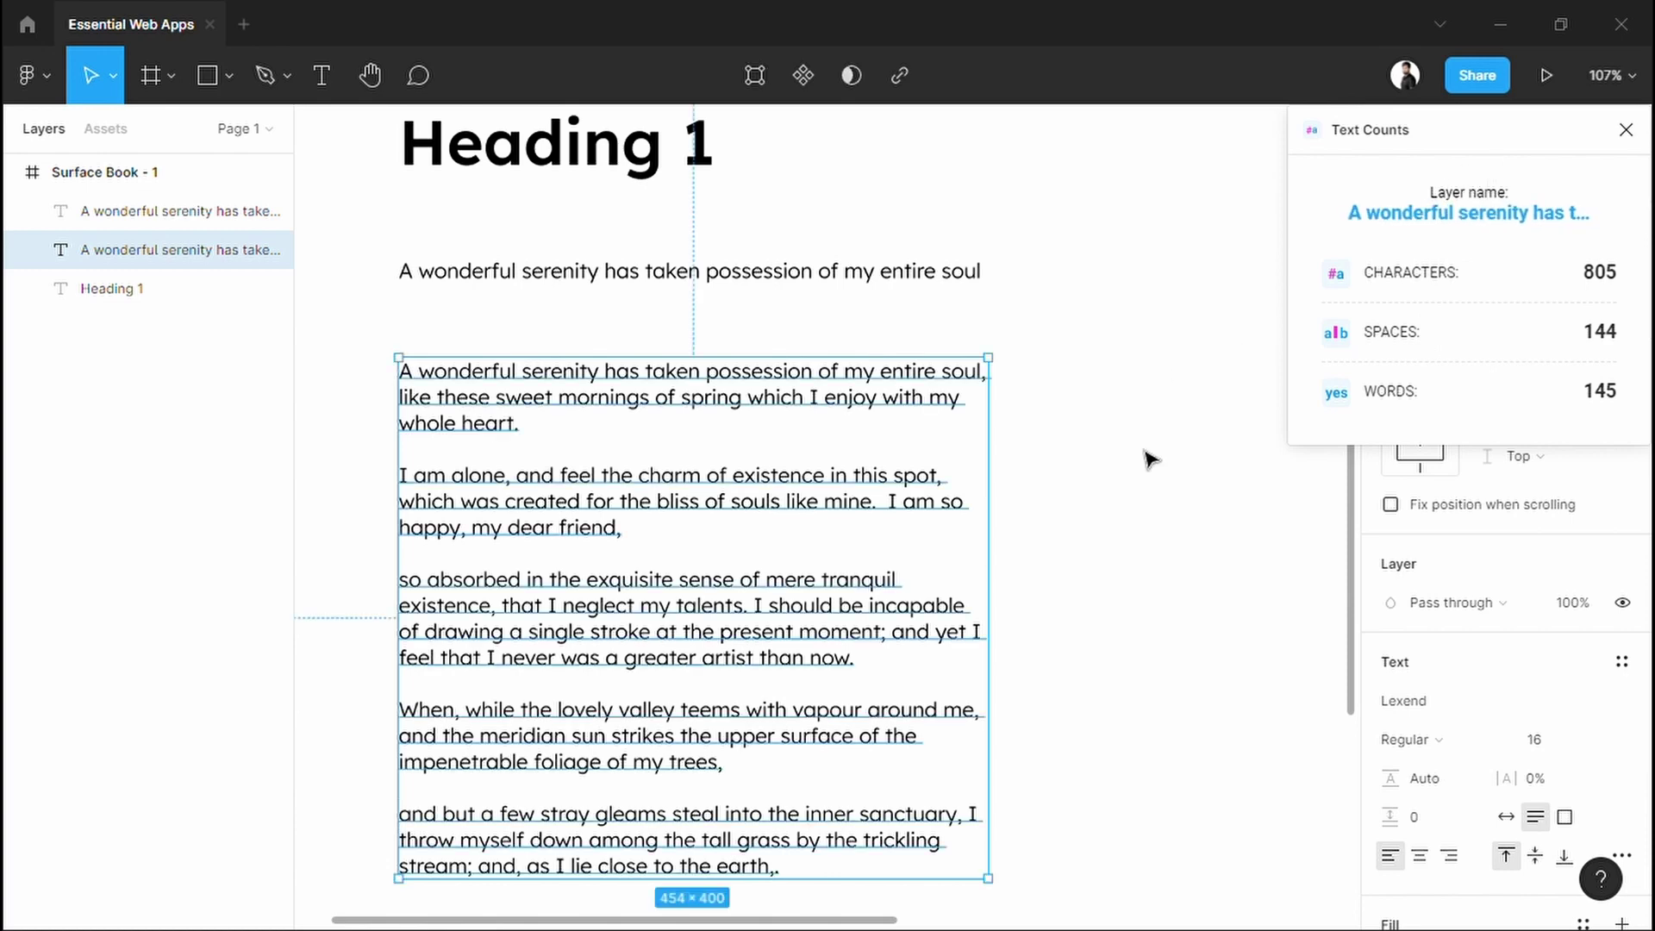
pyautogui.press('Escape')
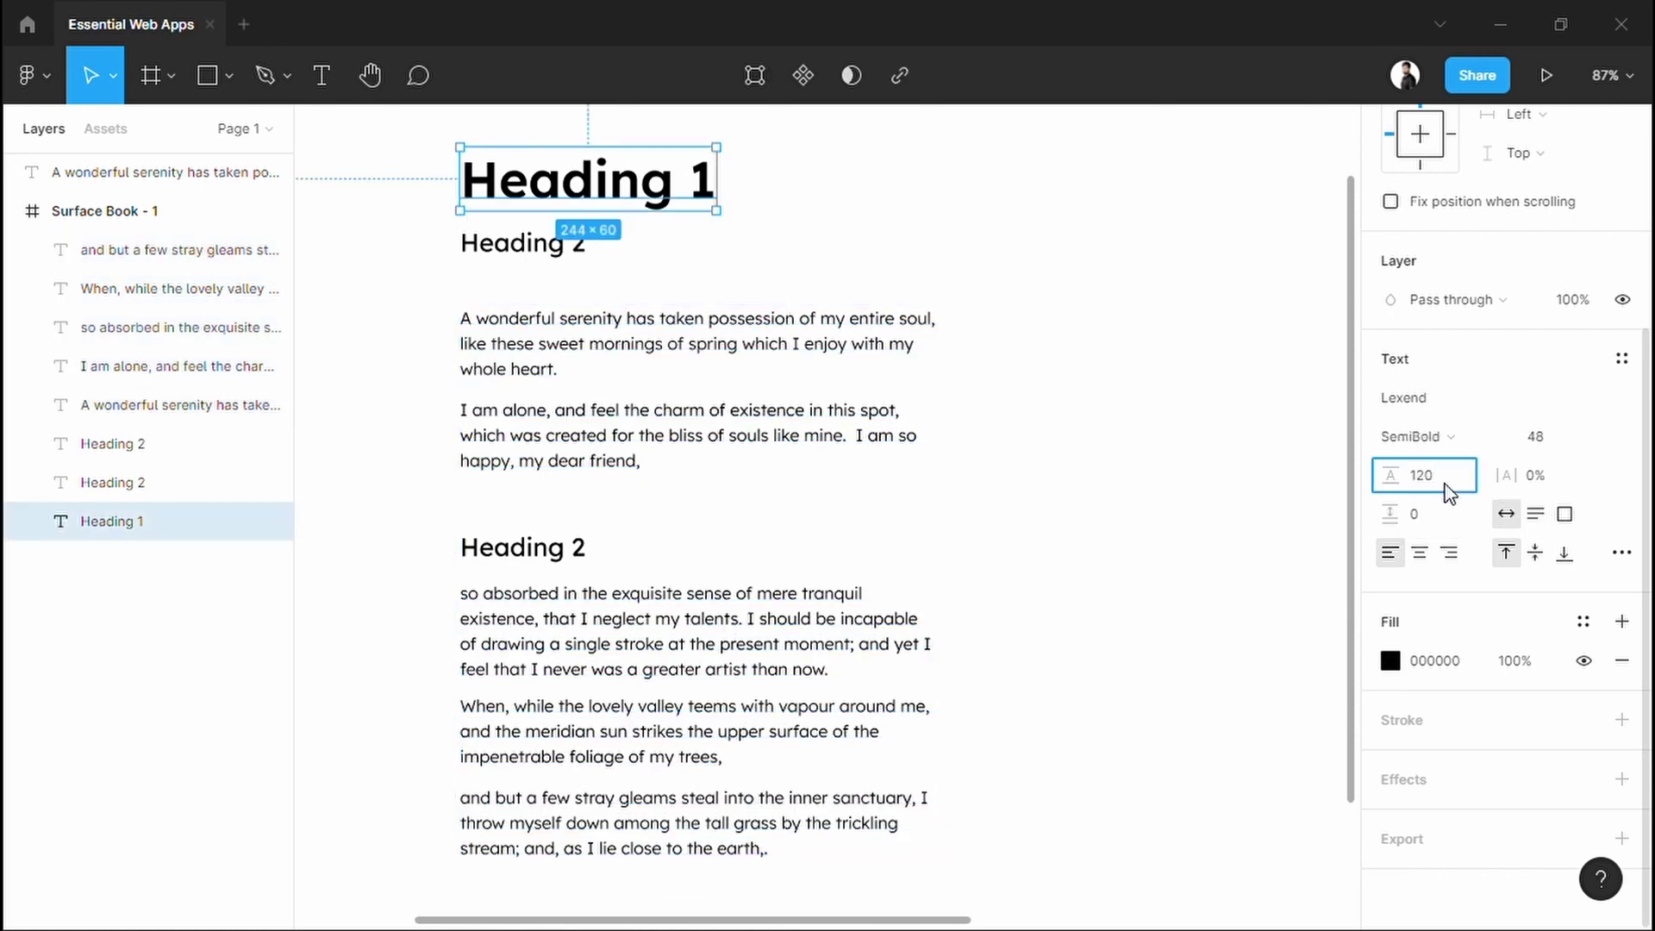
pyautogui.write('%')
# Set the headings' line height to 120% and open the frame's layout grid settings
pyautogui.press('Return')
pyautogui.click(1457, 483)
pyautogui.write('1')
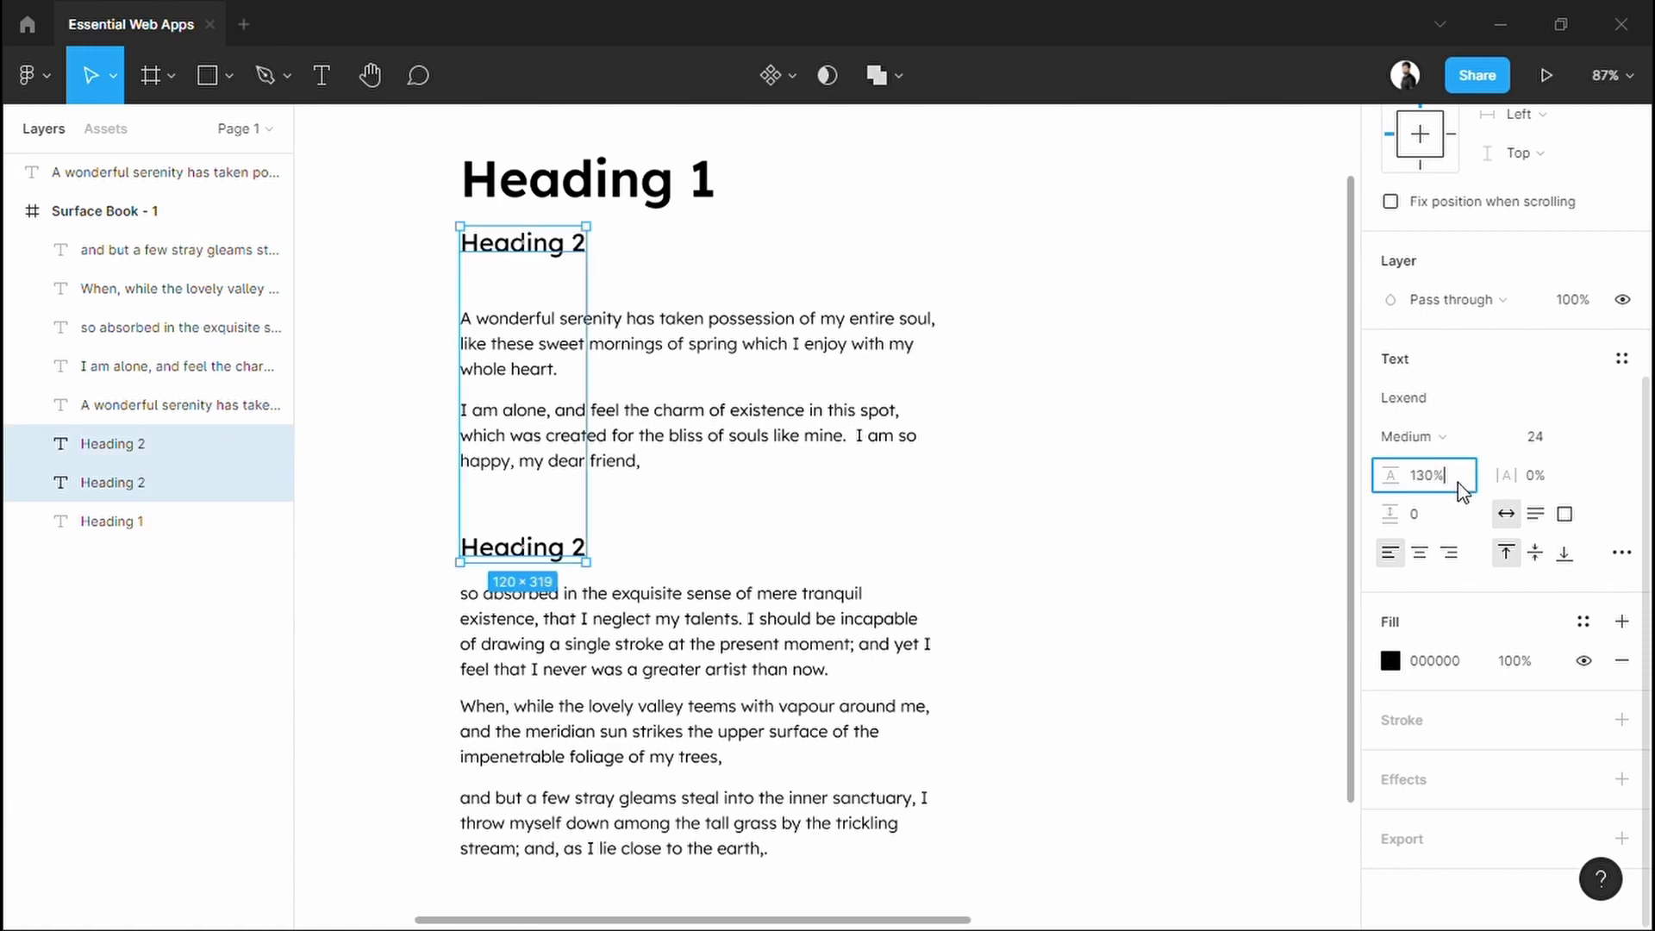
pyautogui.press('Return')
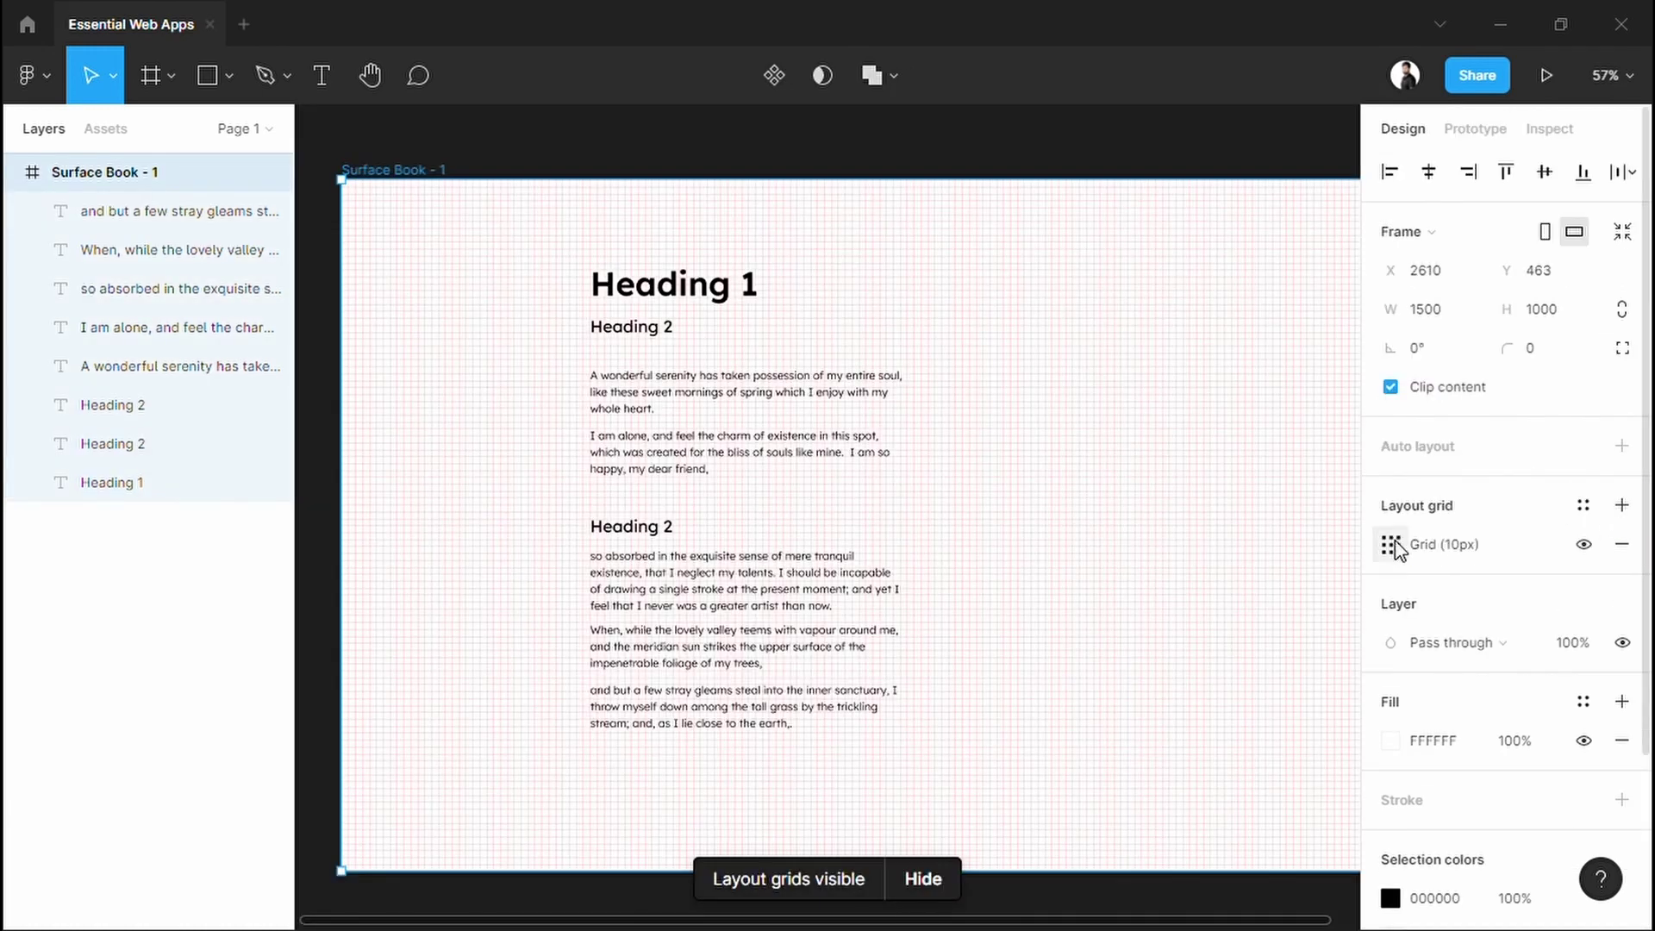
pyautogui.click(1391, 544)
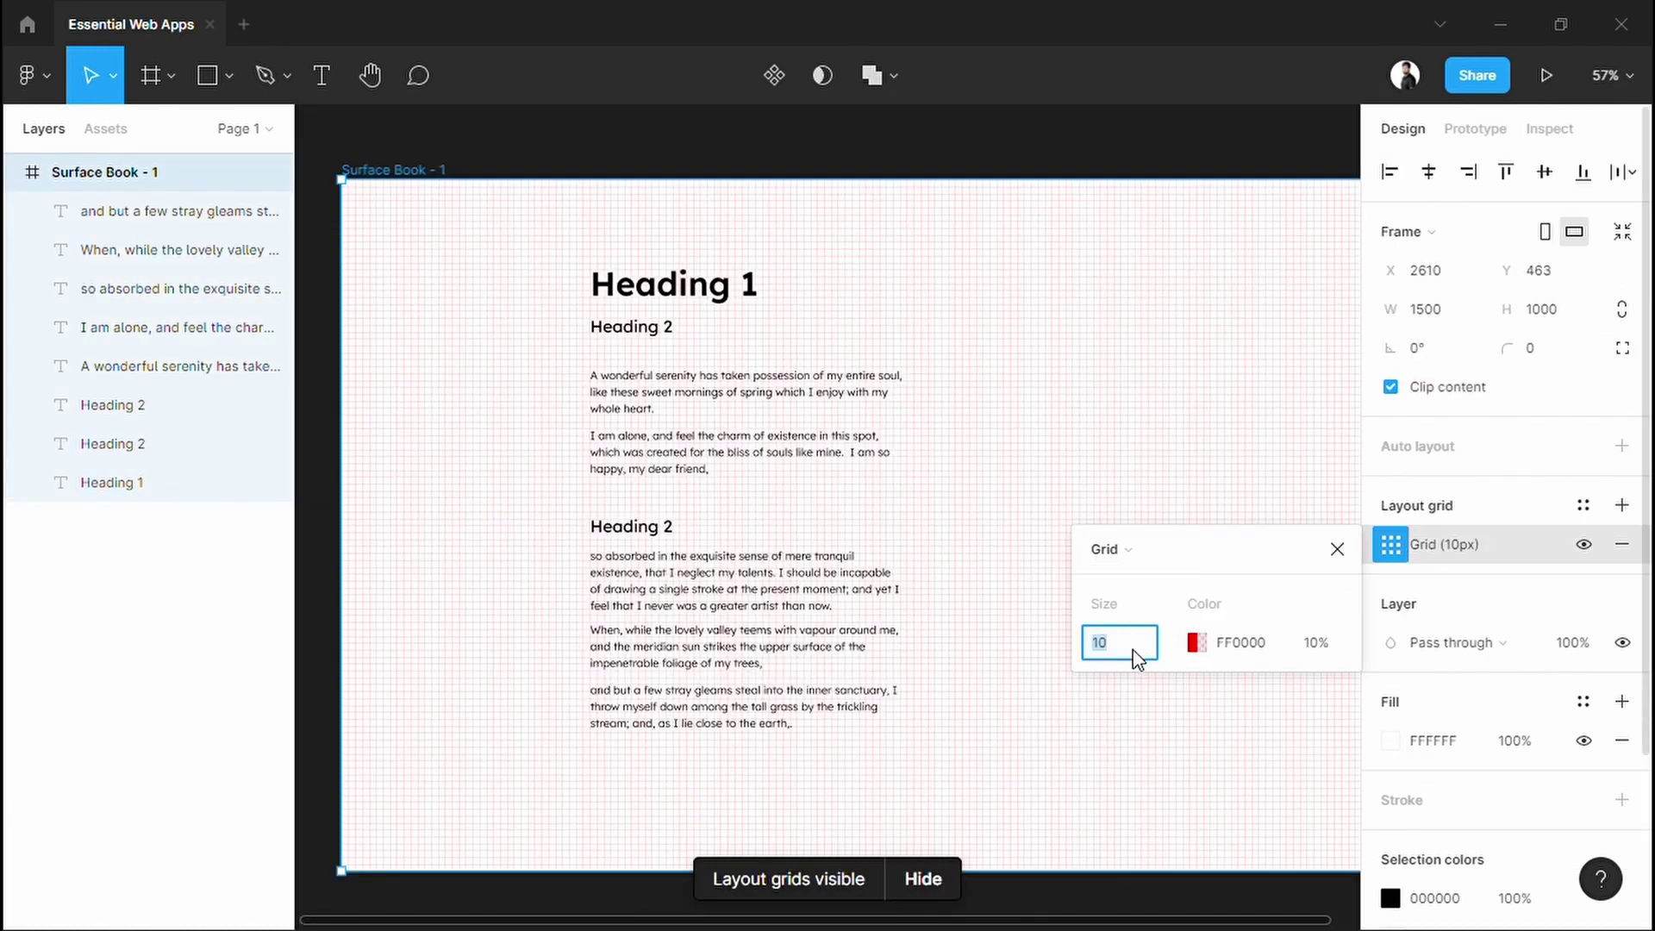
# Set the layout grid size to 24 px
pyautogui.write('24')
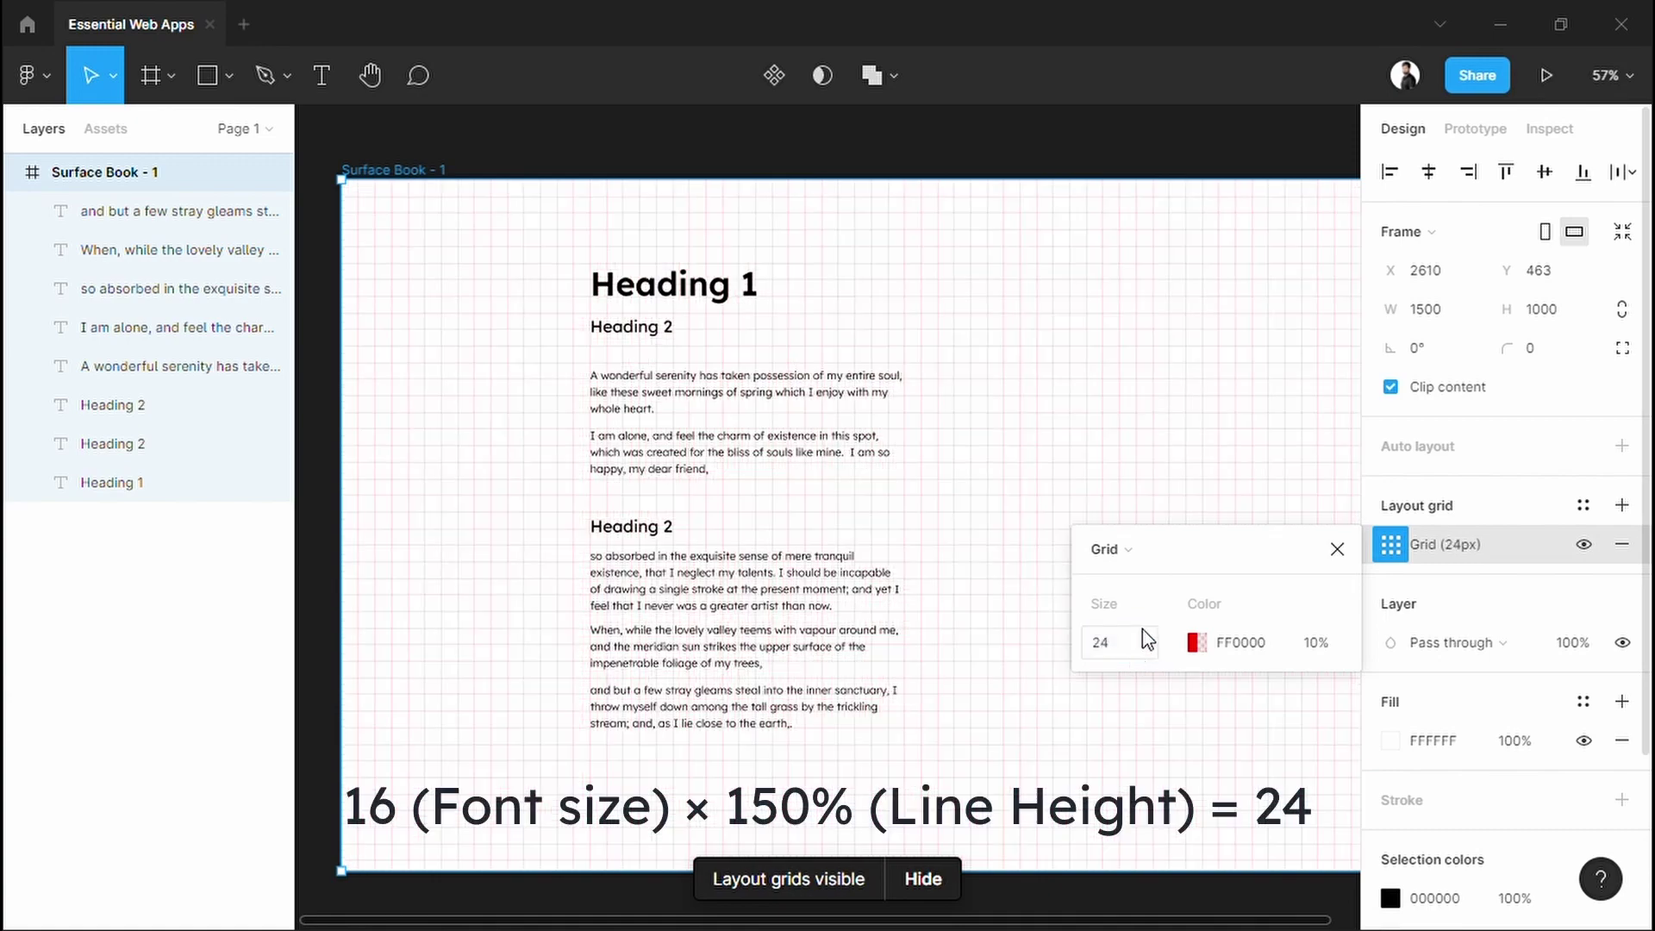
pyautogui.press('Return')
pyautogui.click(1336, 552)
# Nudge the first Heading 2 down onto the grid at Y 239
pyautogui.scroll(10, 638, 380)
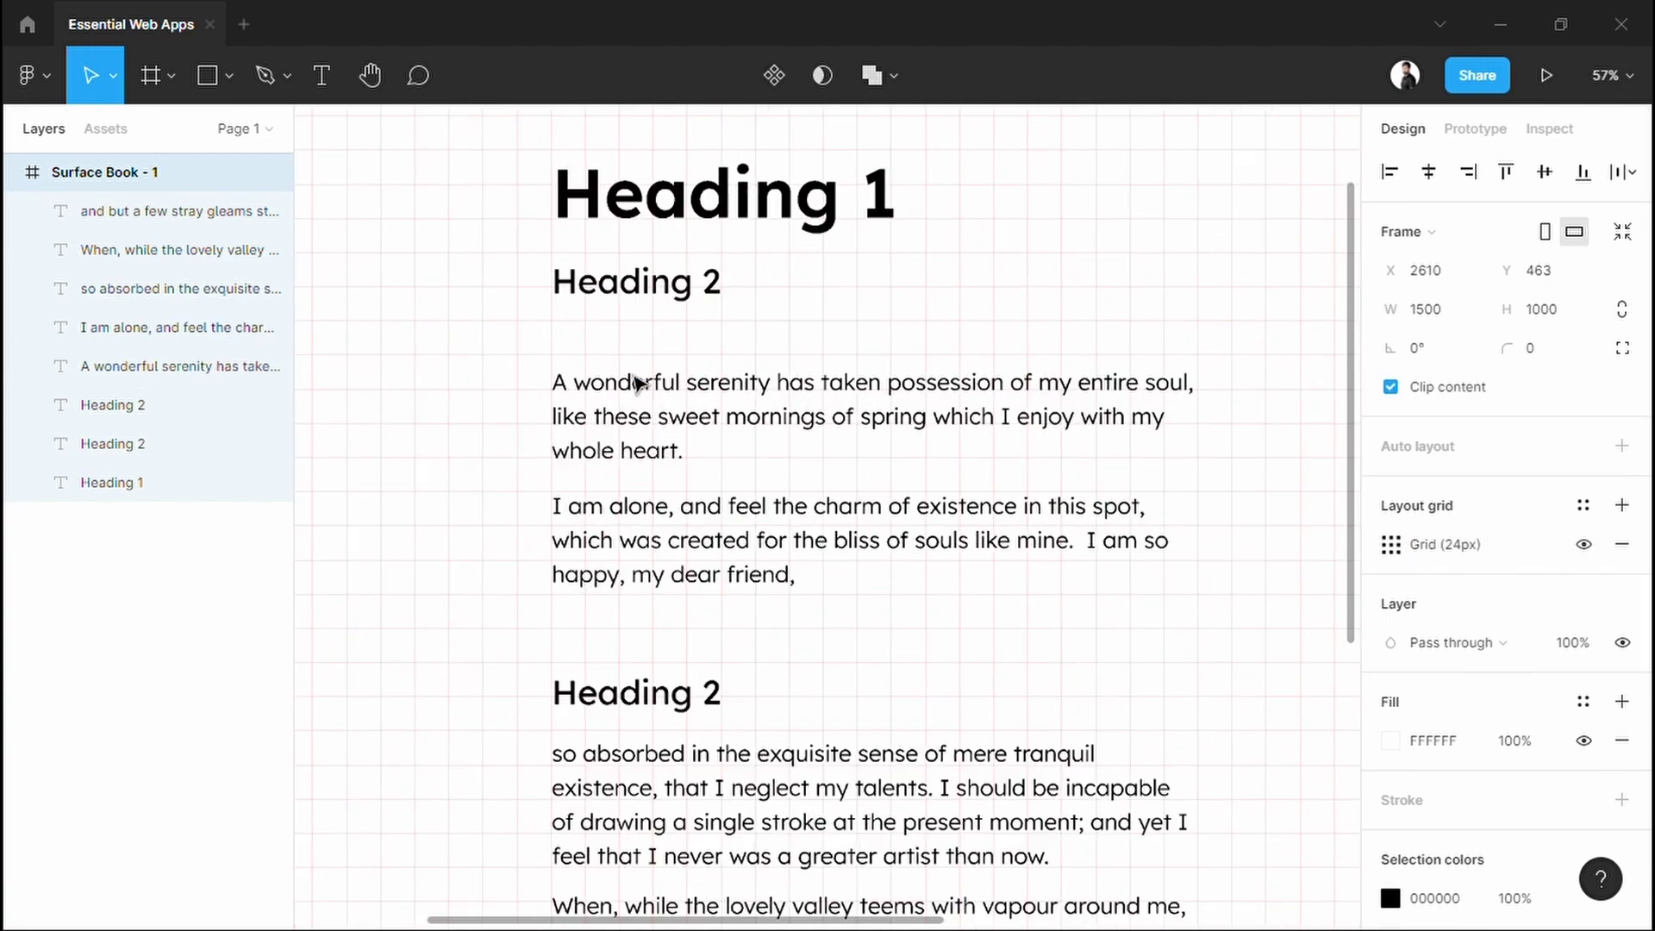
pyautogui.moveTo(648, 441); pyautogui.dragTo(634, 436)
pyautogui.scroll(10, 517, 465)
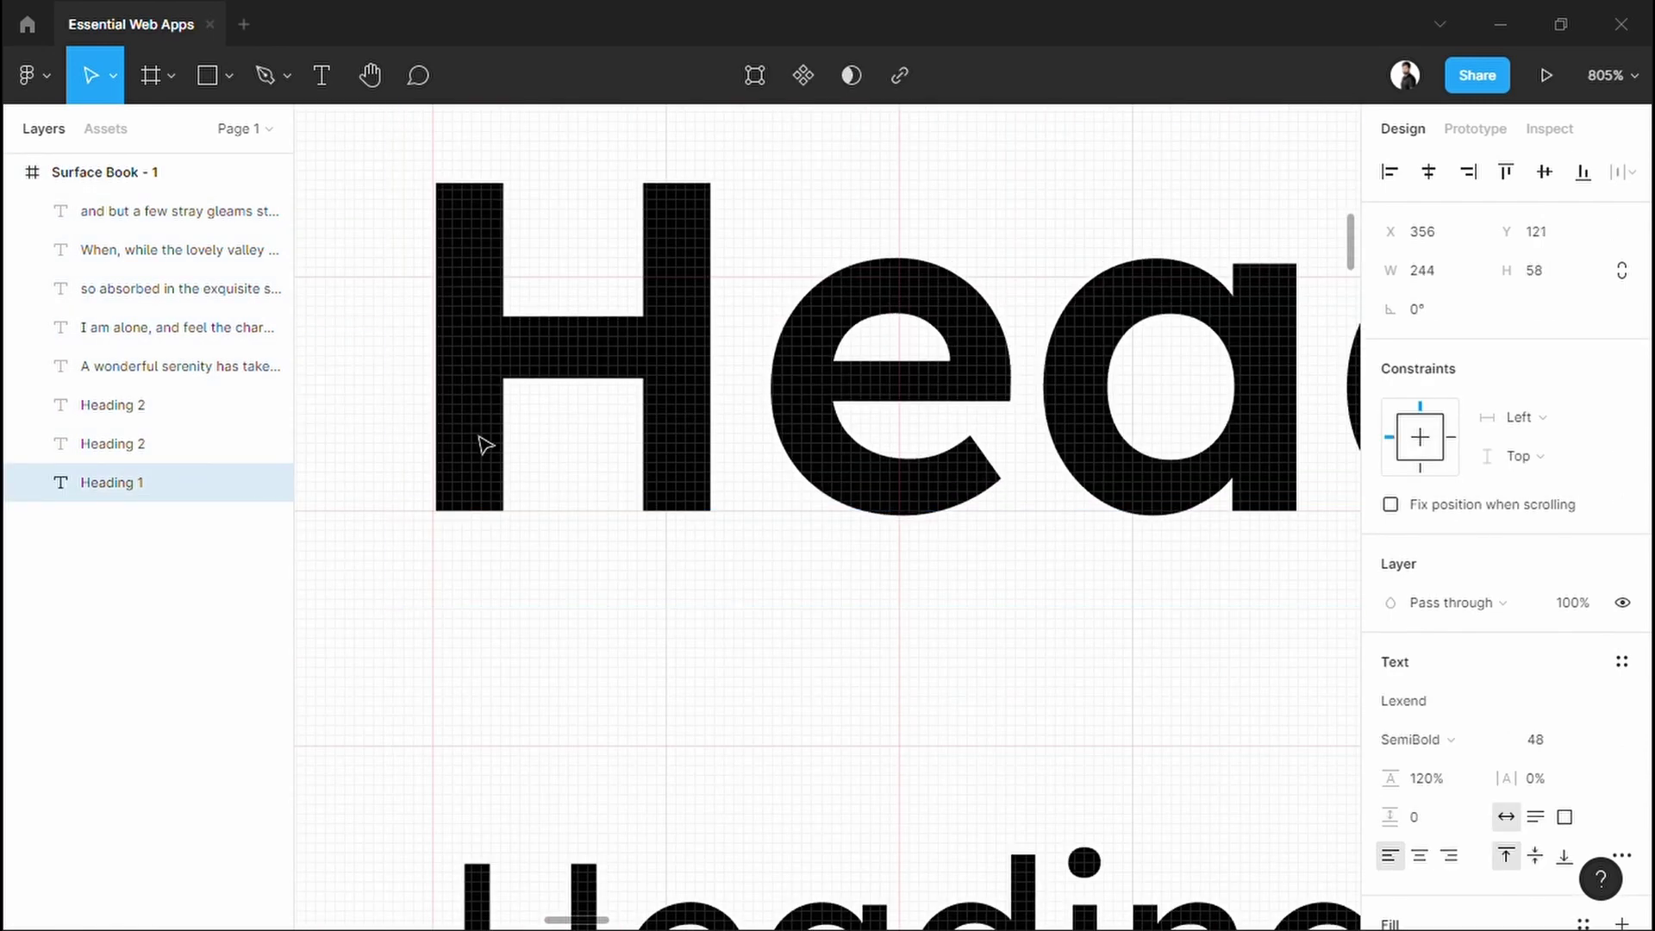
pyautogui.scroll(-5, 594, 448)
pyautogui.click(595, 541)
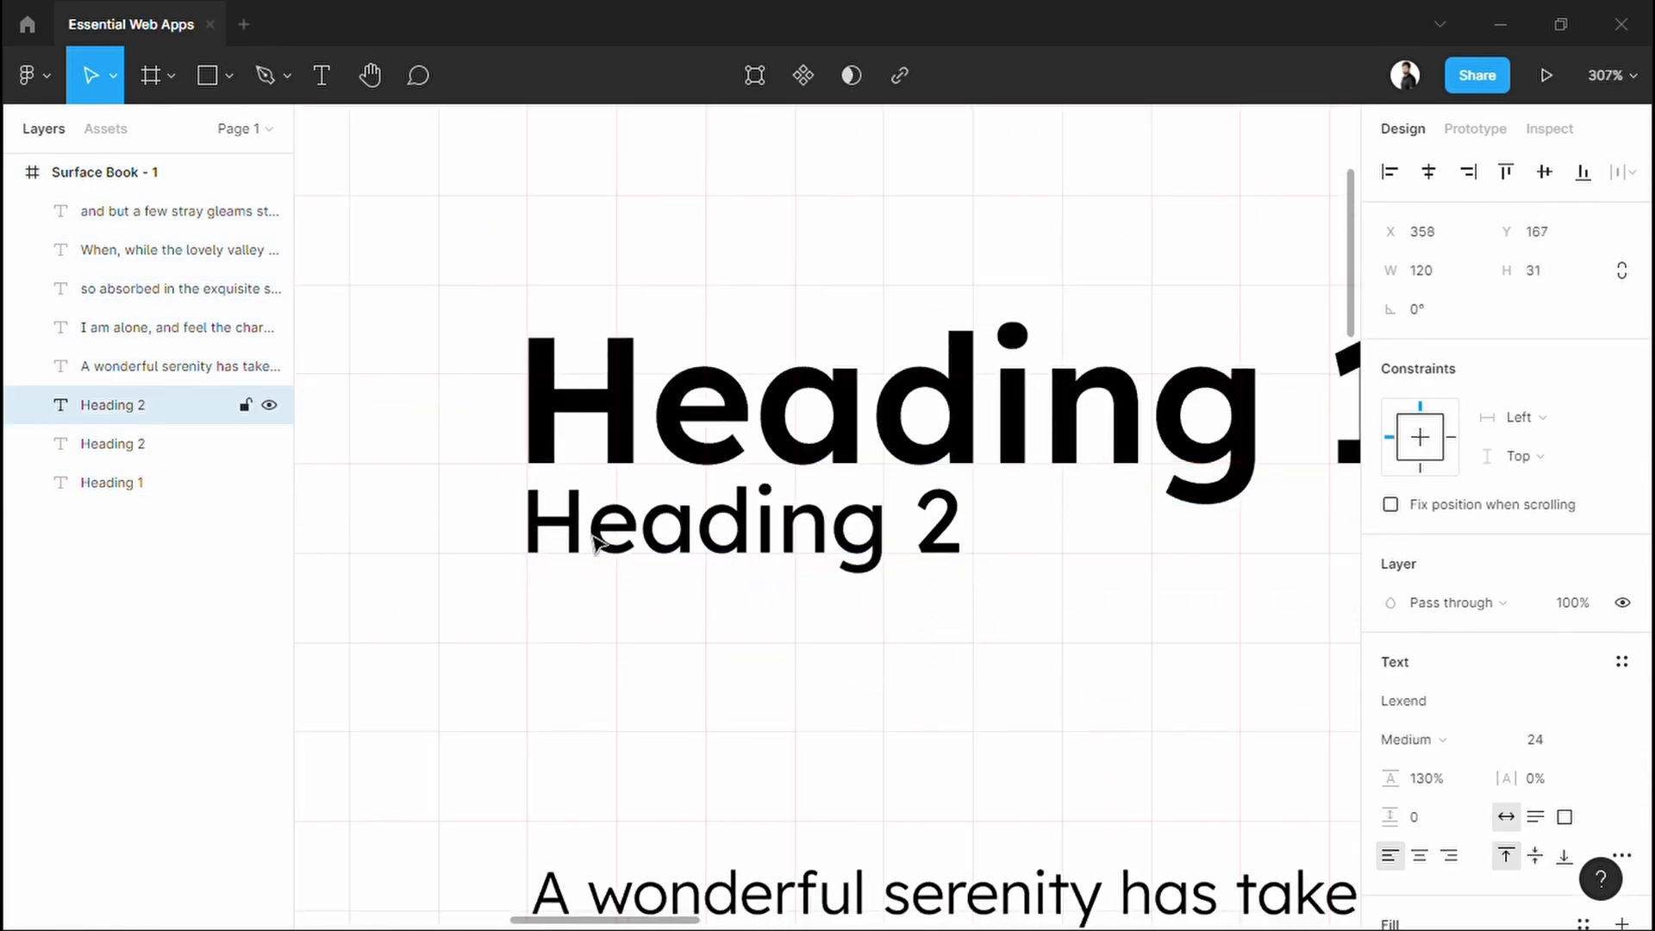
pyautogui.hotkey('shift', 'Down')
pyautogui.hotkey('shift', 'Down')
pyautogui.press('Down')
pyautogui.press('Down')
pyautogui.press('Down')
pyautogui.press('Down')
pyautogui.scroll(-5, 594, 541)
pyautogui.click(594, 542)
pyautogui.scroll(5, 569, 448)
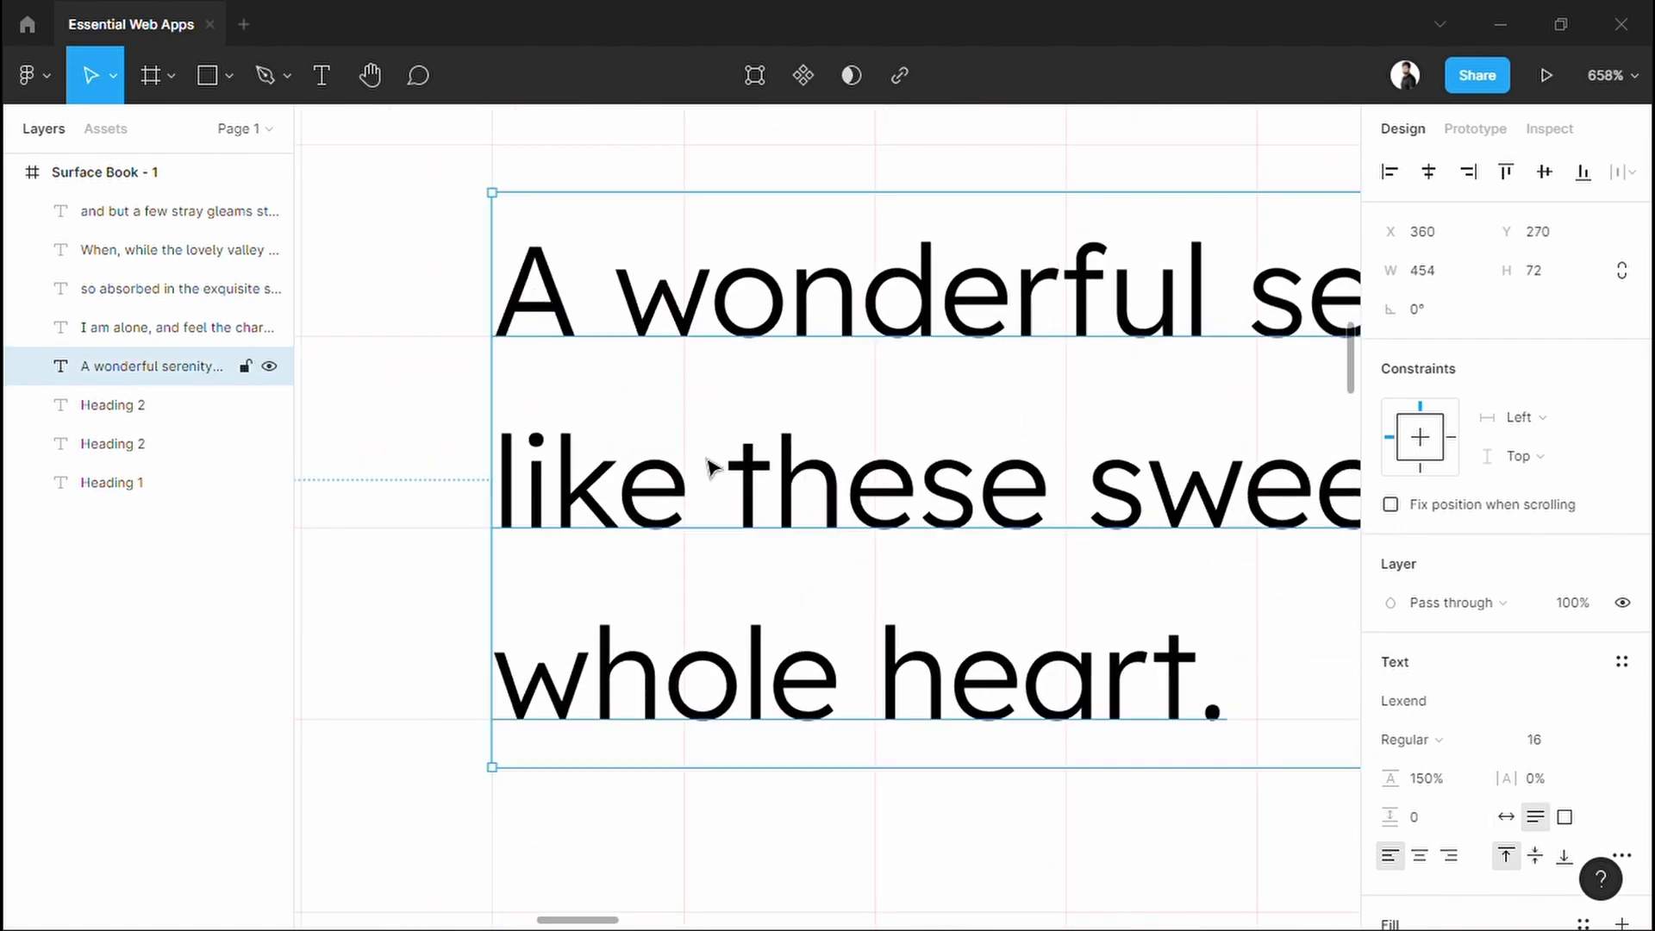
pyautogui.scroll(4, 672, 440)
pyautogui.click(643, 539)
pyautogui.hotkey('shift', 'Down')
pyautogui.hotkey('shift', 'Down')
pyautogui.scroll(-3, 643, 540)
pyautogui.scroll(-5, 723, 408)
pyautogui.scroll(-2, 722, 408)
# Move the 'so absorbed' paragraph up under the second Heading 2, snapped to the grid
pyautogui.click(701, 473)
pyautogui.hscroll(2, 513, 521)
pyautogui.hscroll(-3, 757, 439)
pyautogui.scroll(-3, 755, 440)
pyautogui.scroll(-3, 754, 440)
pyautogui.click(731, 522)
pyautogui.scroll(4, 726, 534)
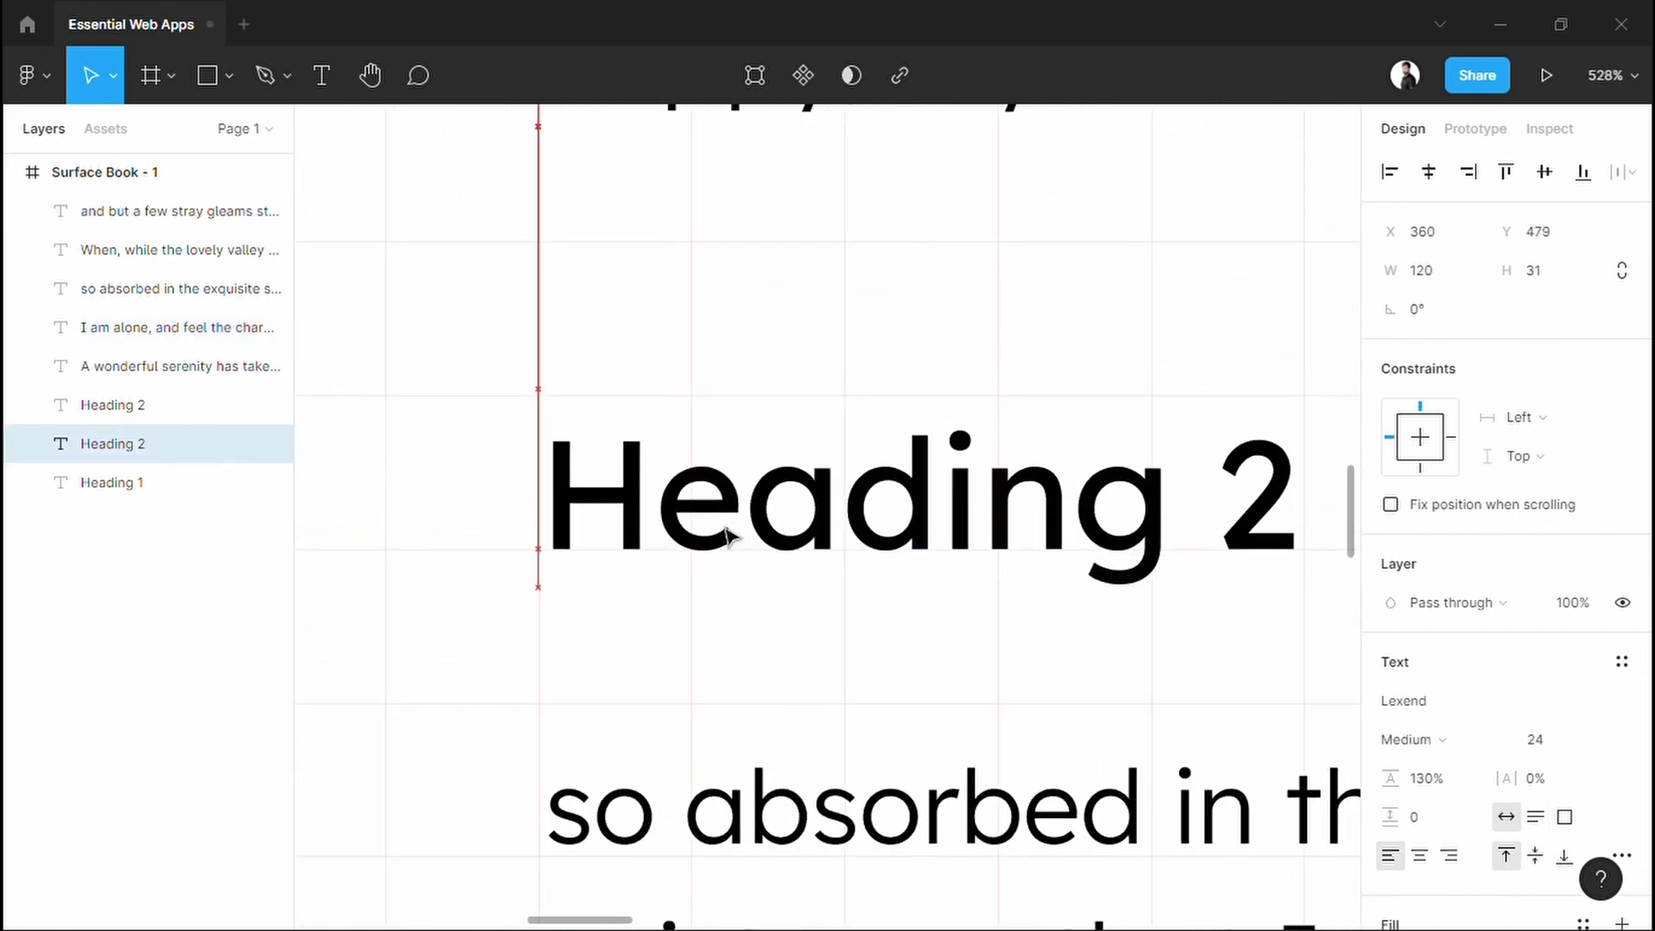
pyautogui.scroll(-1, 726, 536)
pyautogui.moveTo(724, 797); pyautogui.dragTo(662, 481)
pyautogui.scroll(-3, 718, 659)
pyautogui.scroll(-3, 828, 620)
pyautogui.scroll(5, 742, 584)
# Indent the first line of the 'When, while…' paragraph
pyautogui.doubleClick(562, 493)
pyautogui.click(562, 493)
pyautogui.press('Escape')
# Move the last paragraph up below the others on the grid
pyautogui.scroll(-3, 473, 491)
pyautogui.scroll(-3, 776, 573)
pyautogui.moveTo(733, 489); pyautogui.dragTo(731, 388)
pyautogui.scroll(3, 554, 406)
pyautogui.scroll(-8, 646, 491)
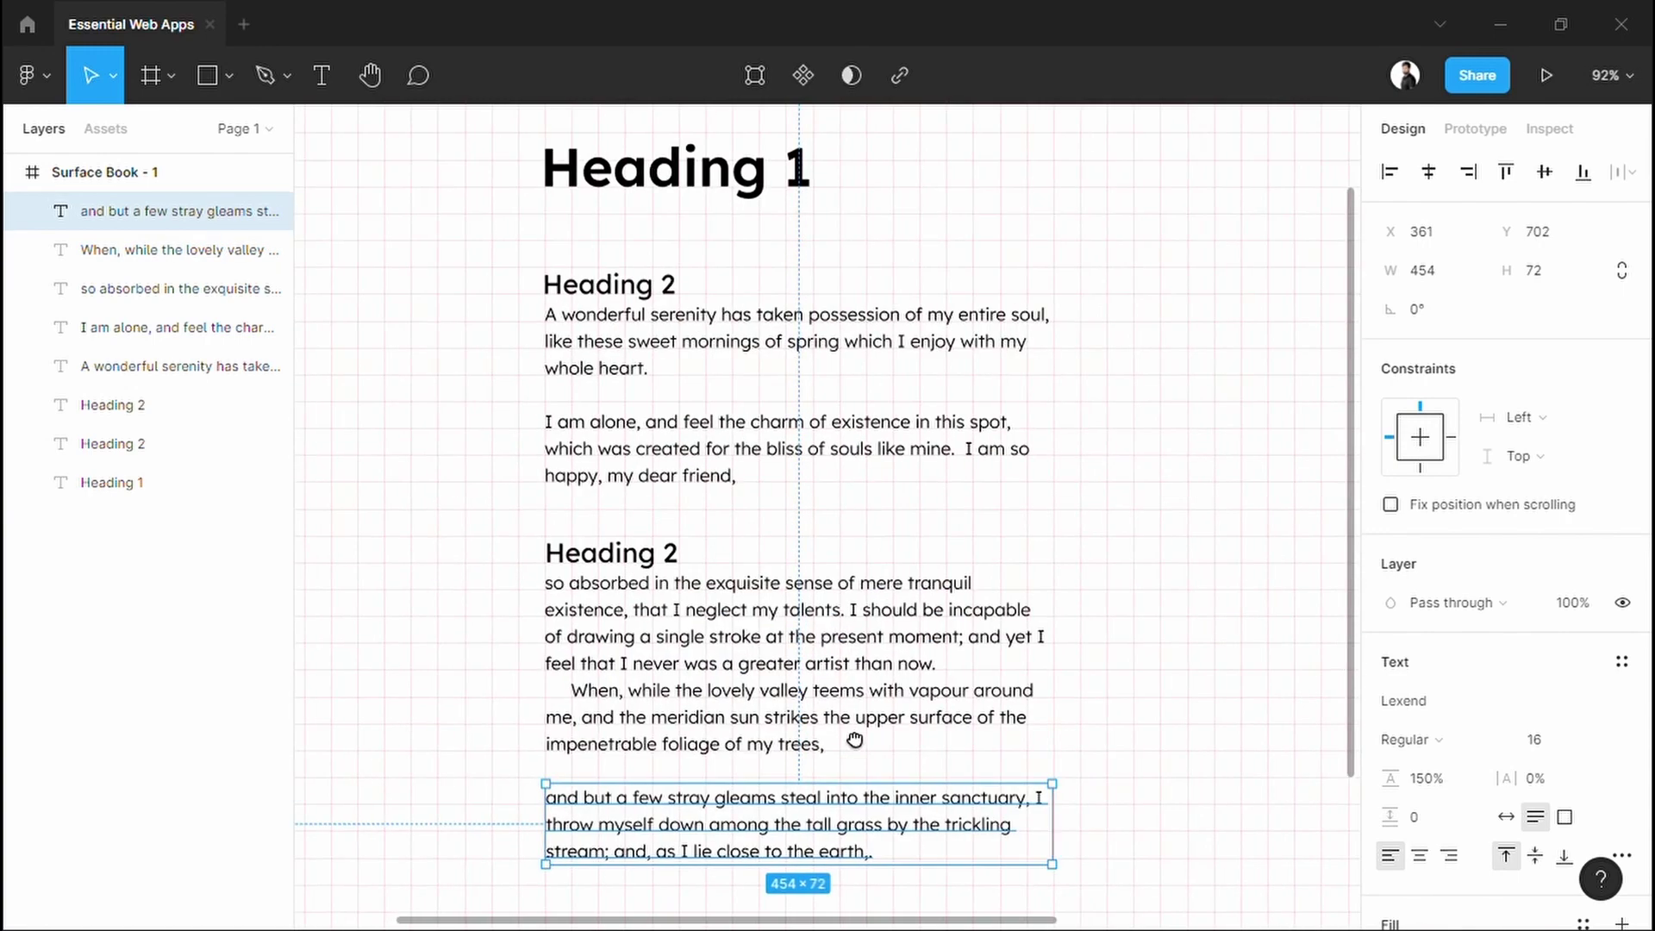
pyautogui.scroll(-1, 1118, 681)
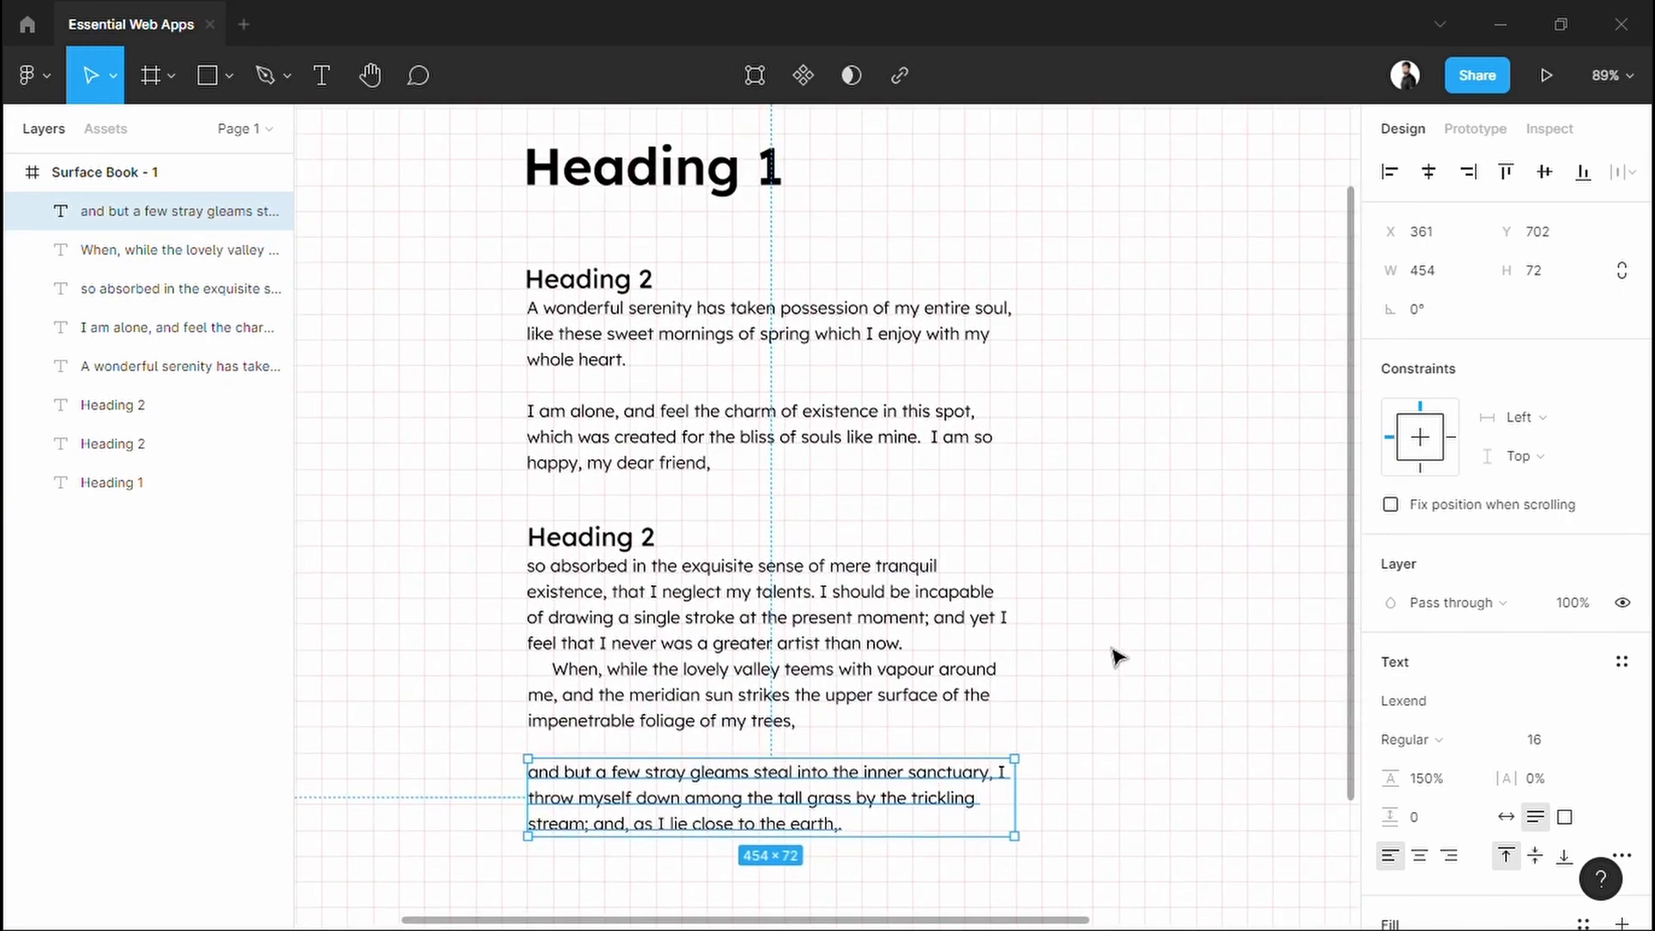
# Deselect the paragraph to review the grid-aligned headings and body text
pyautogui.click(1118, 657)
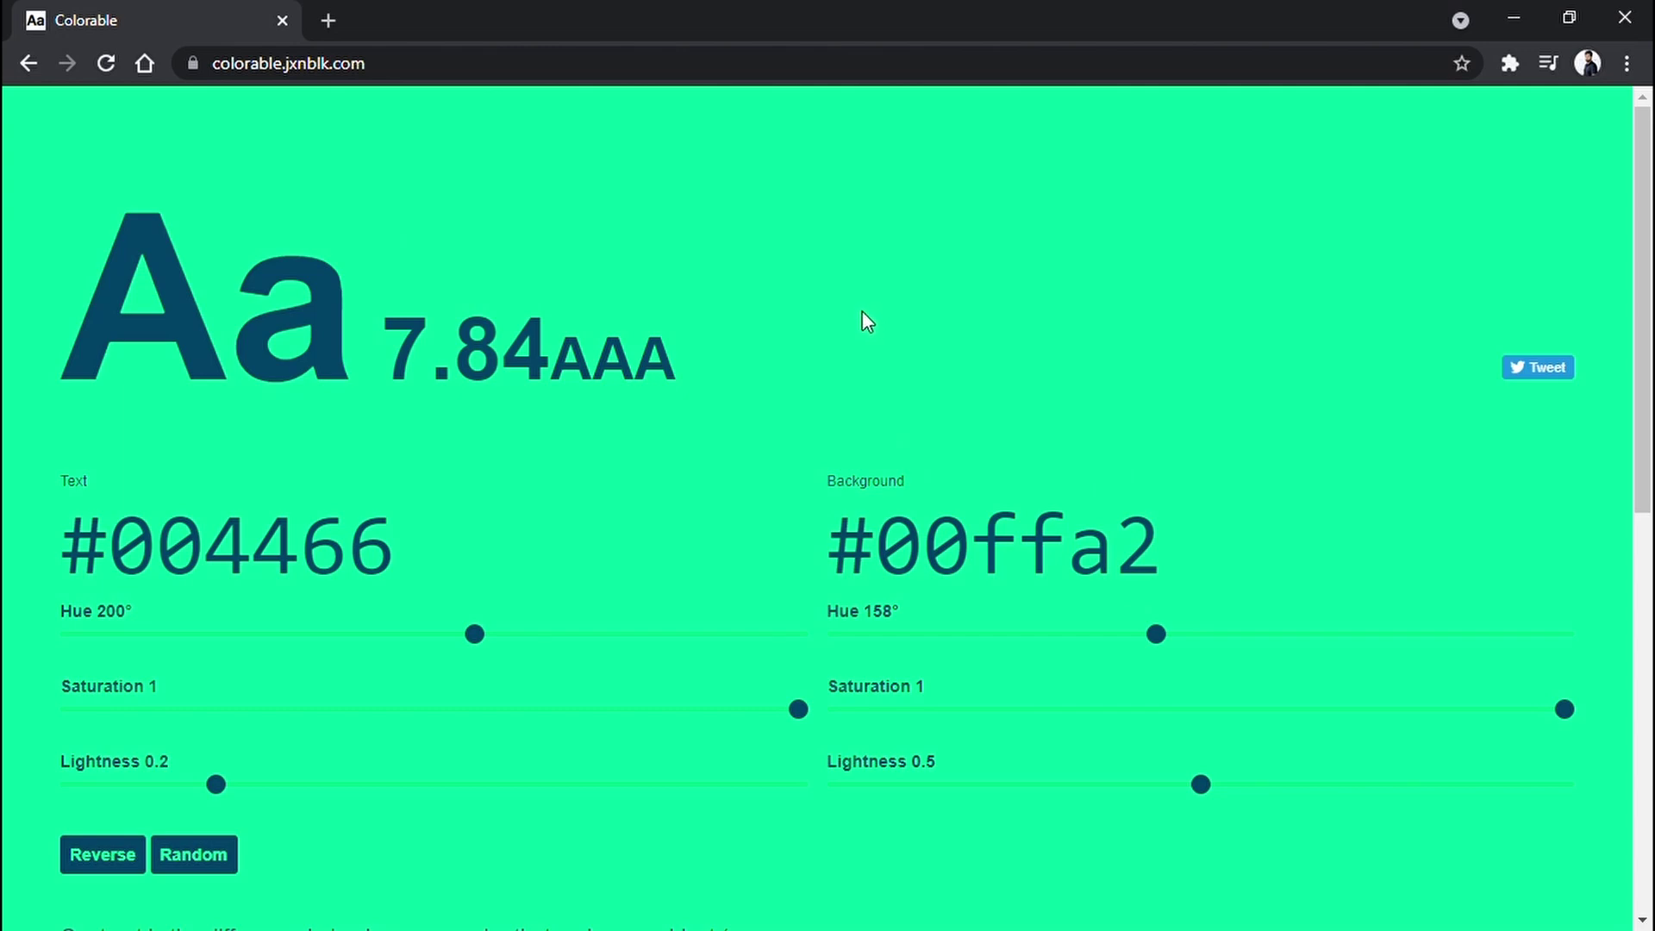
# Shift the text hue to 182° and raise its lightness to 0.22, giving #006e72
pyautogui.click(474, 634)
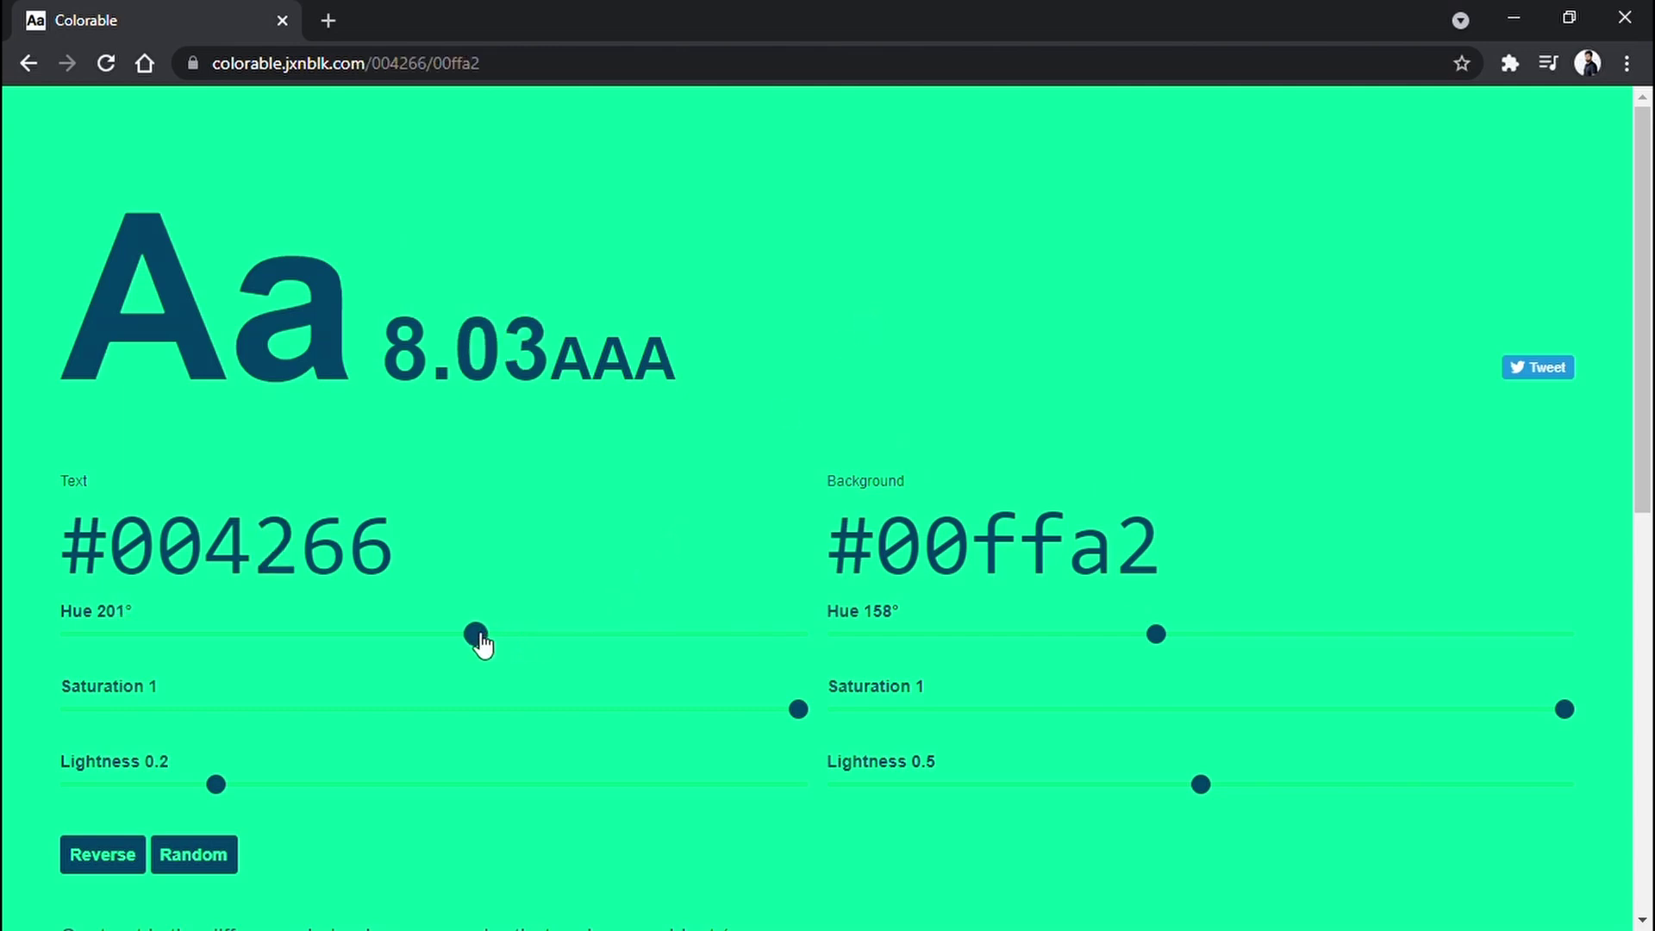
pyautogui.moveTo(480, 642); pyautogui.dragTo(446, 642)
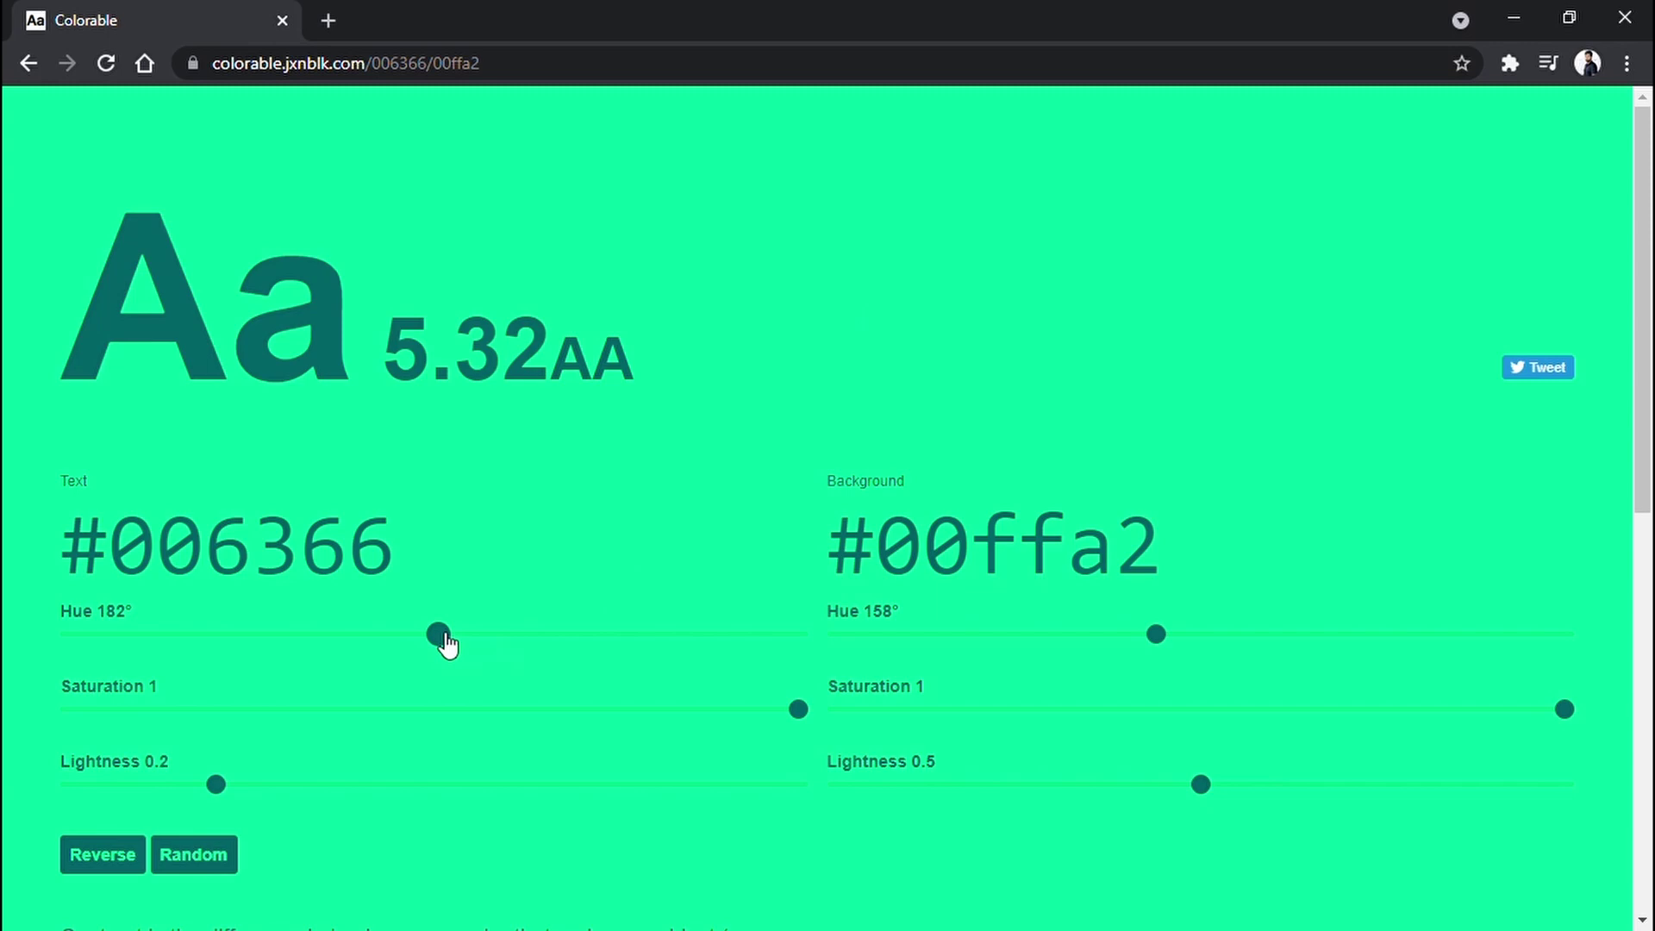
pyautogui.moveTo(222, 786); pyautogui.dragTo(250, 797)
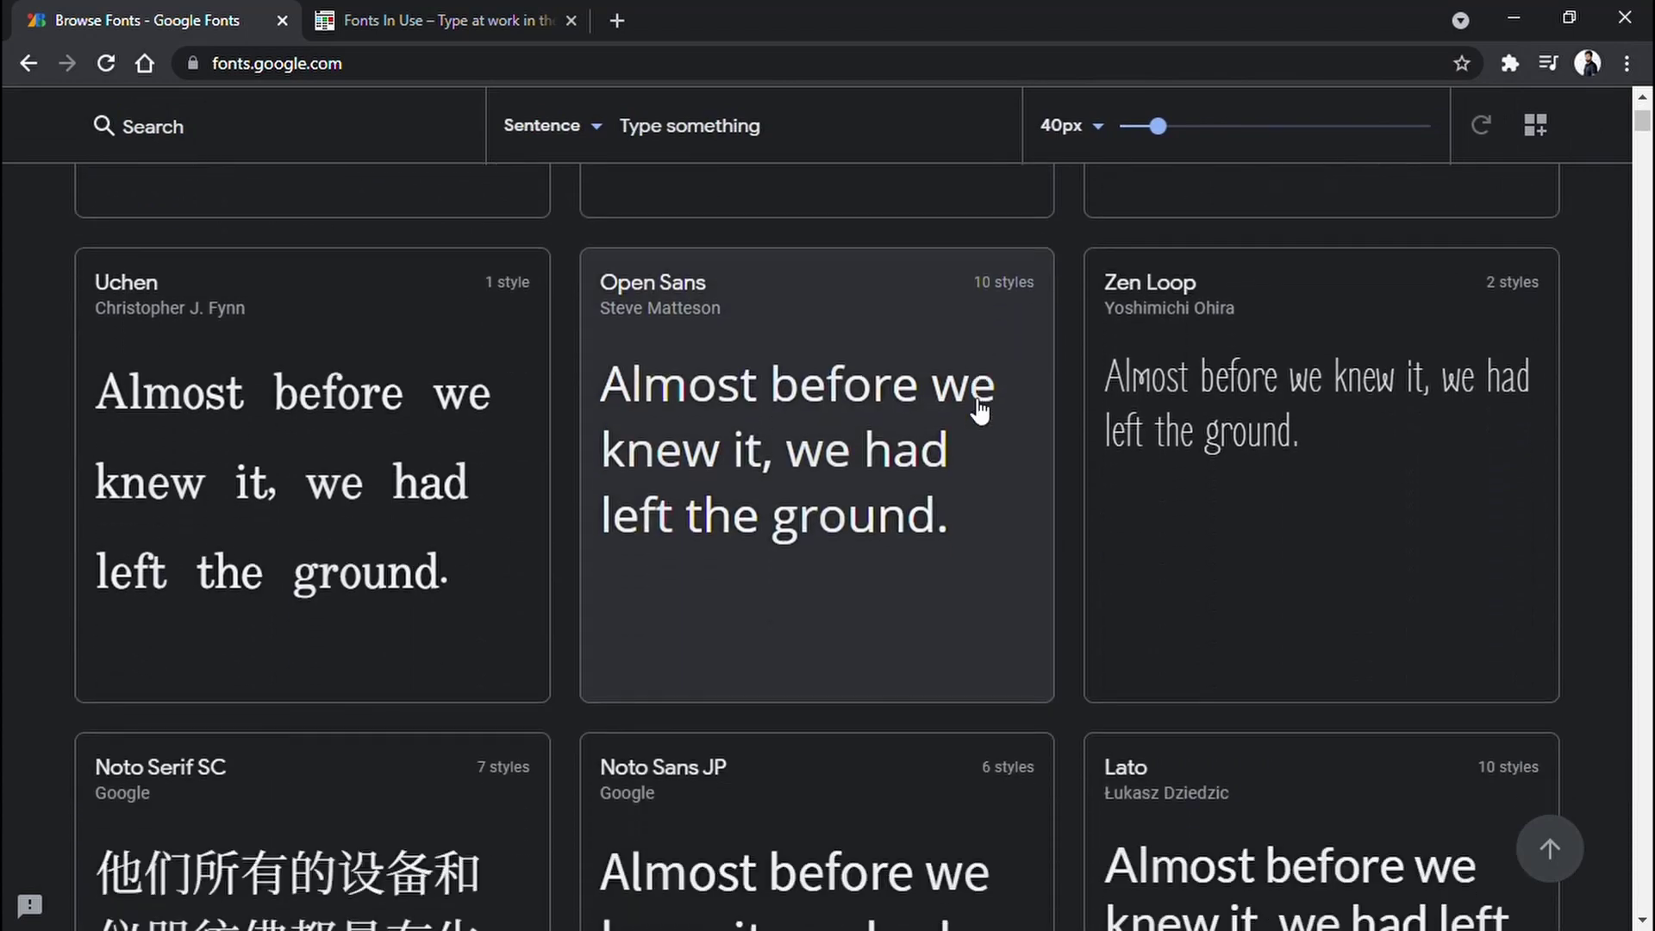
# Open the Open Sans page and show its suggested font pairings
pyautogui.click(879, 435)
pyautogui.scroll(-15, 871, 432)
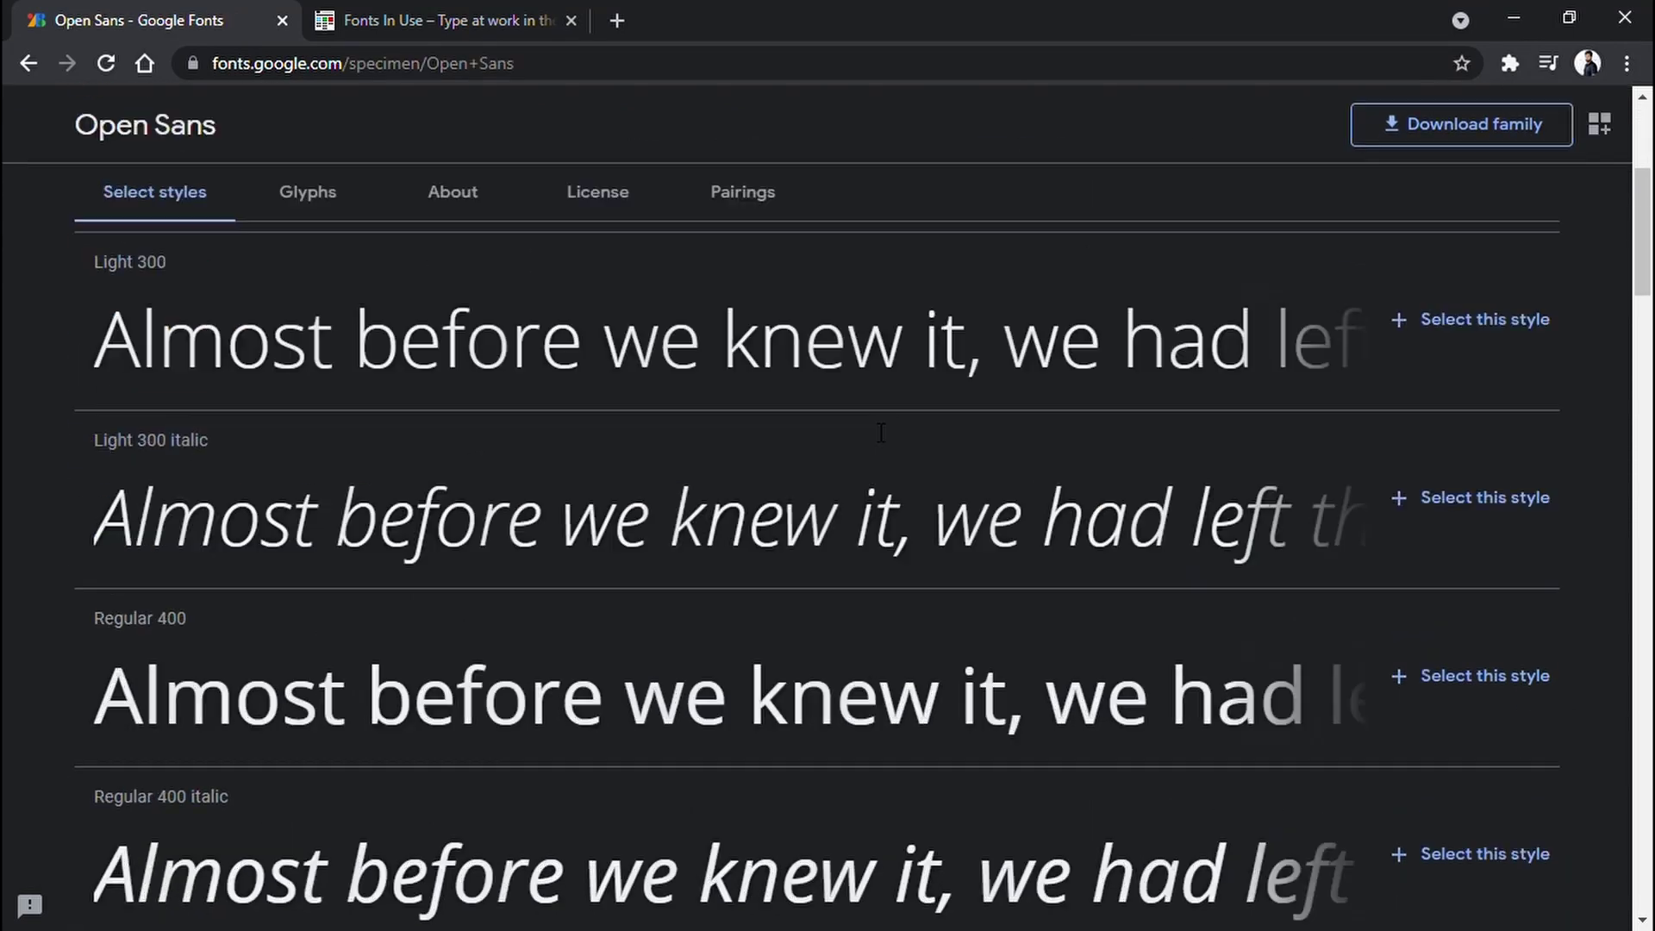
pyautogui.scroll(-5, 869, 420)
pyautogui.click(776, 217)
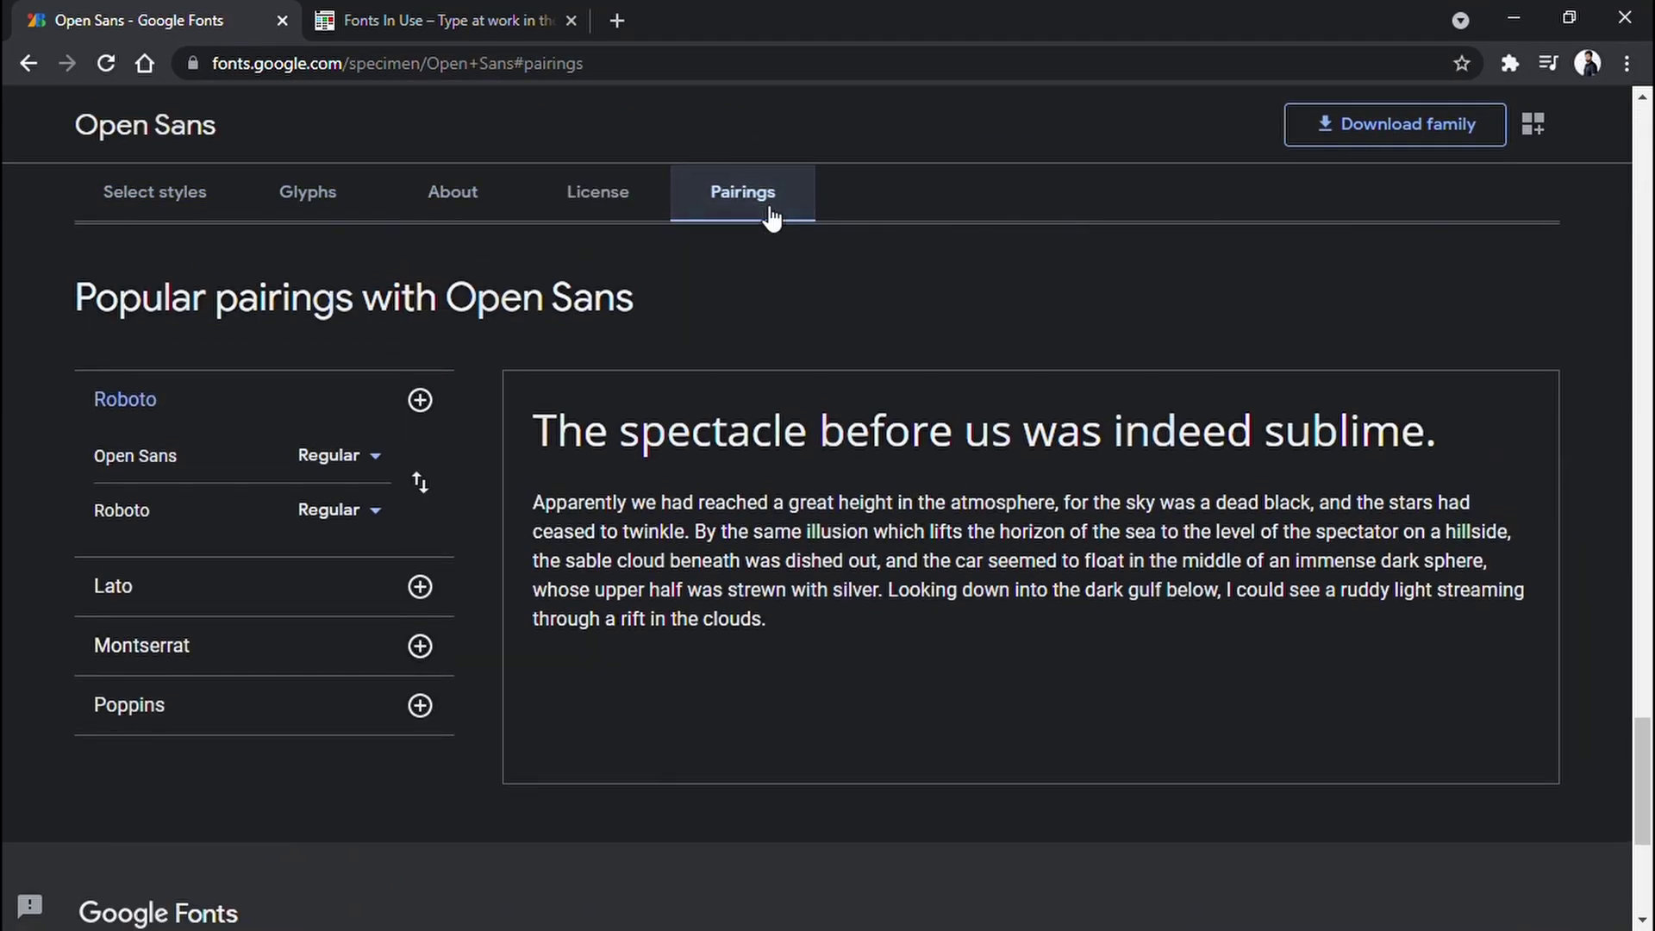
# Try the Roboto pairing, then place Lato above Open Sans in the preview
pyautogui.click(419, 485)
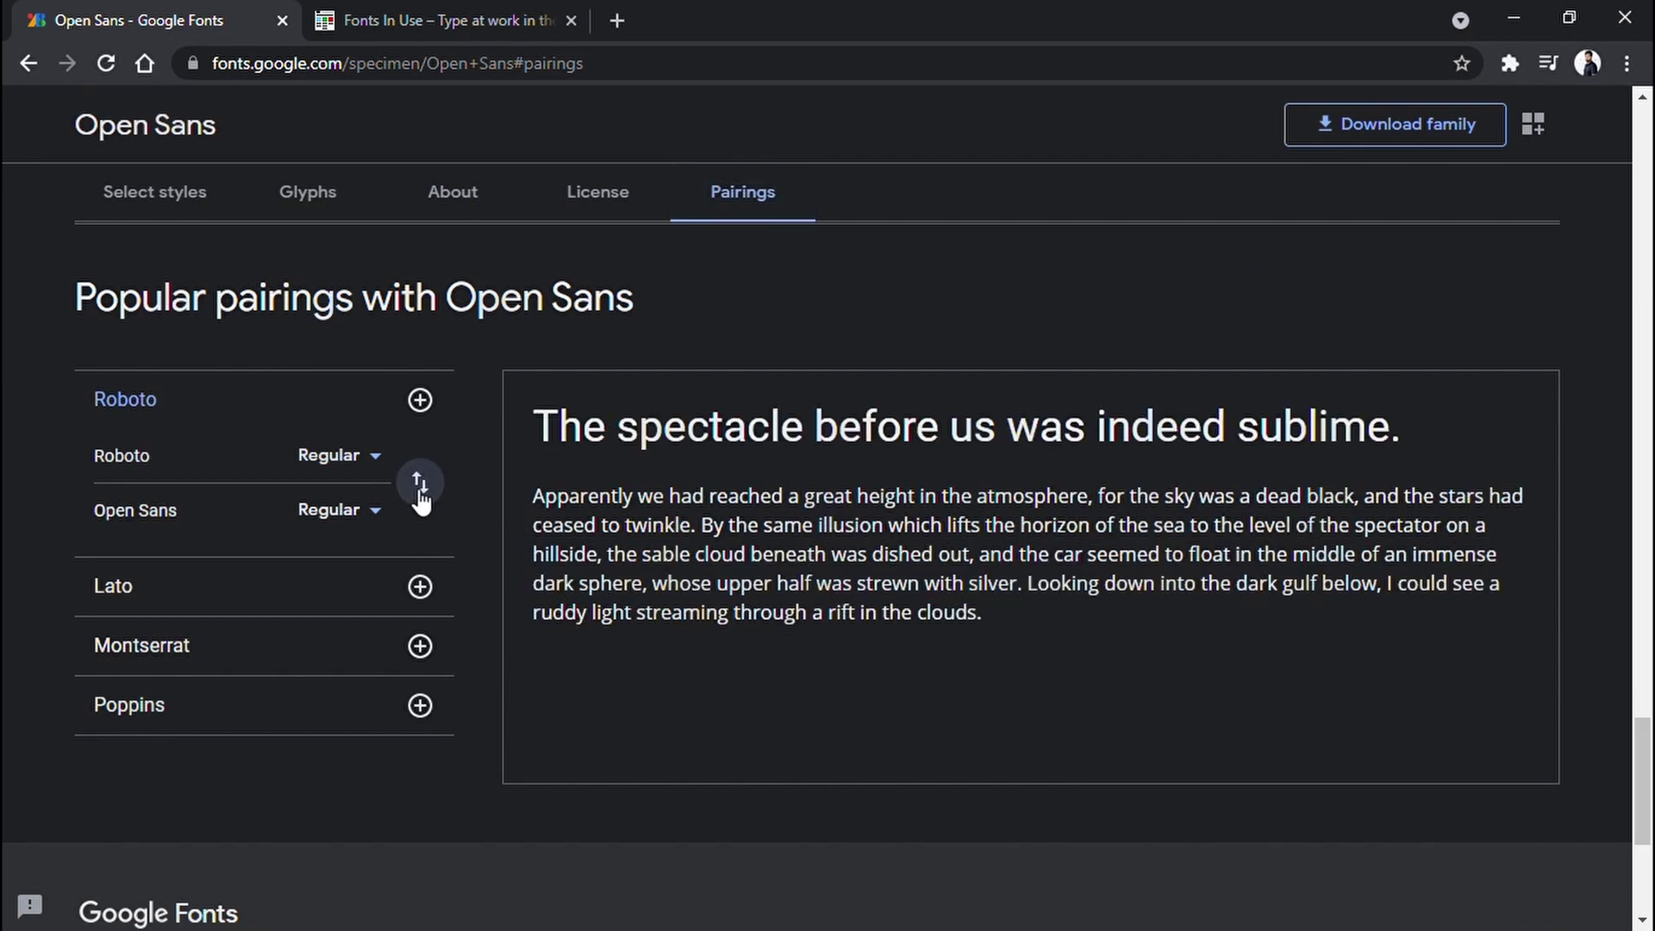
pyautogui.click(420, 492)
pyautogui.click(282, 586)
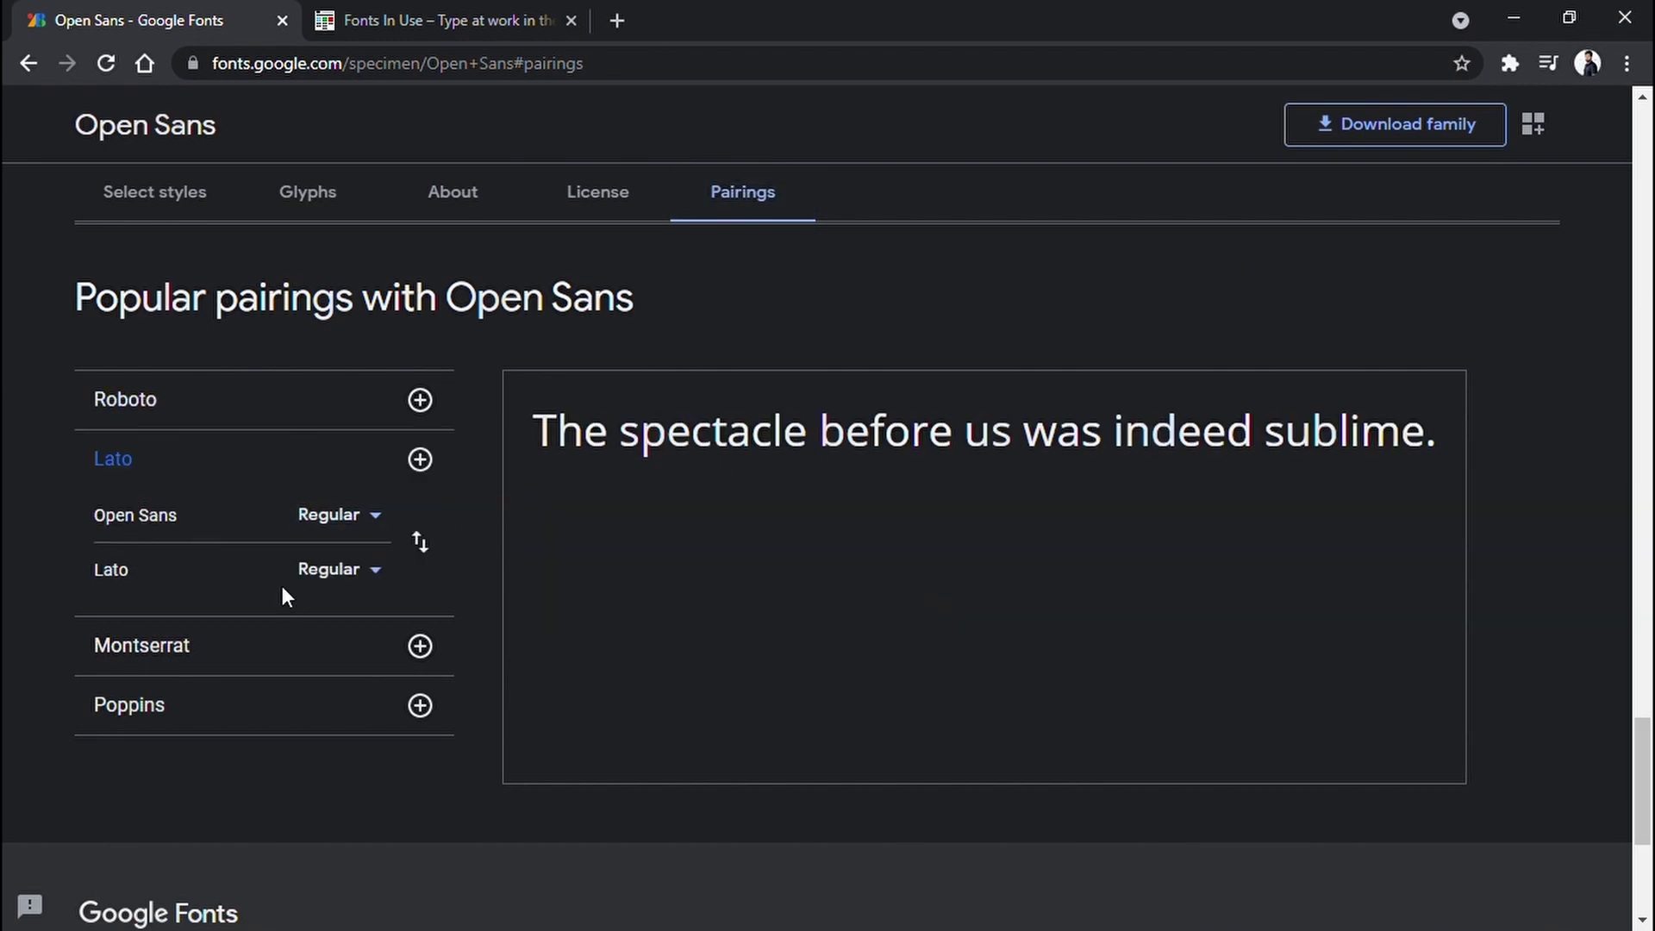
pyautogui.click(423, 539)
# Browse Fonts In Use down to the row featuring F37 Bergman and Proto Grotesk
pyautogui.click(435, 19)
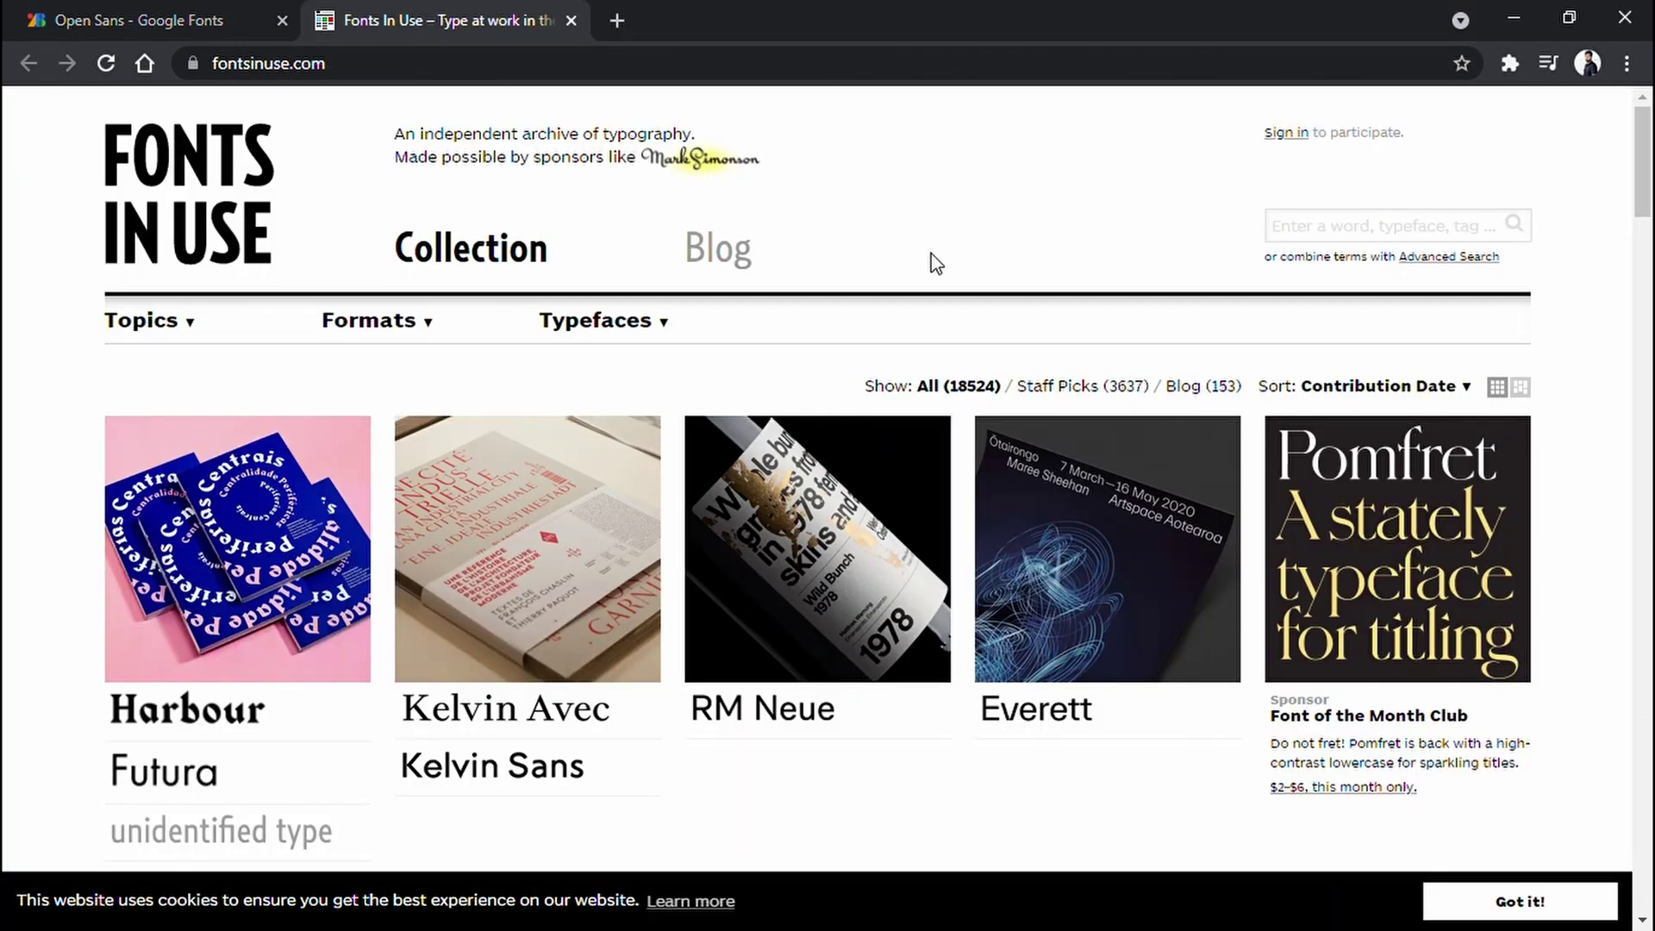
pyautogui.scroll(-4, 1586, 457)
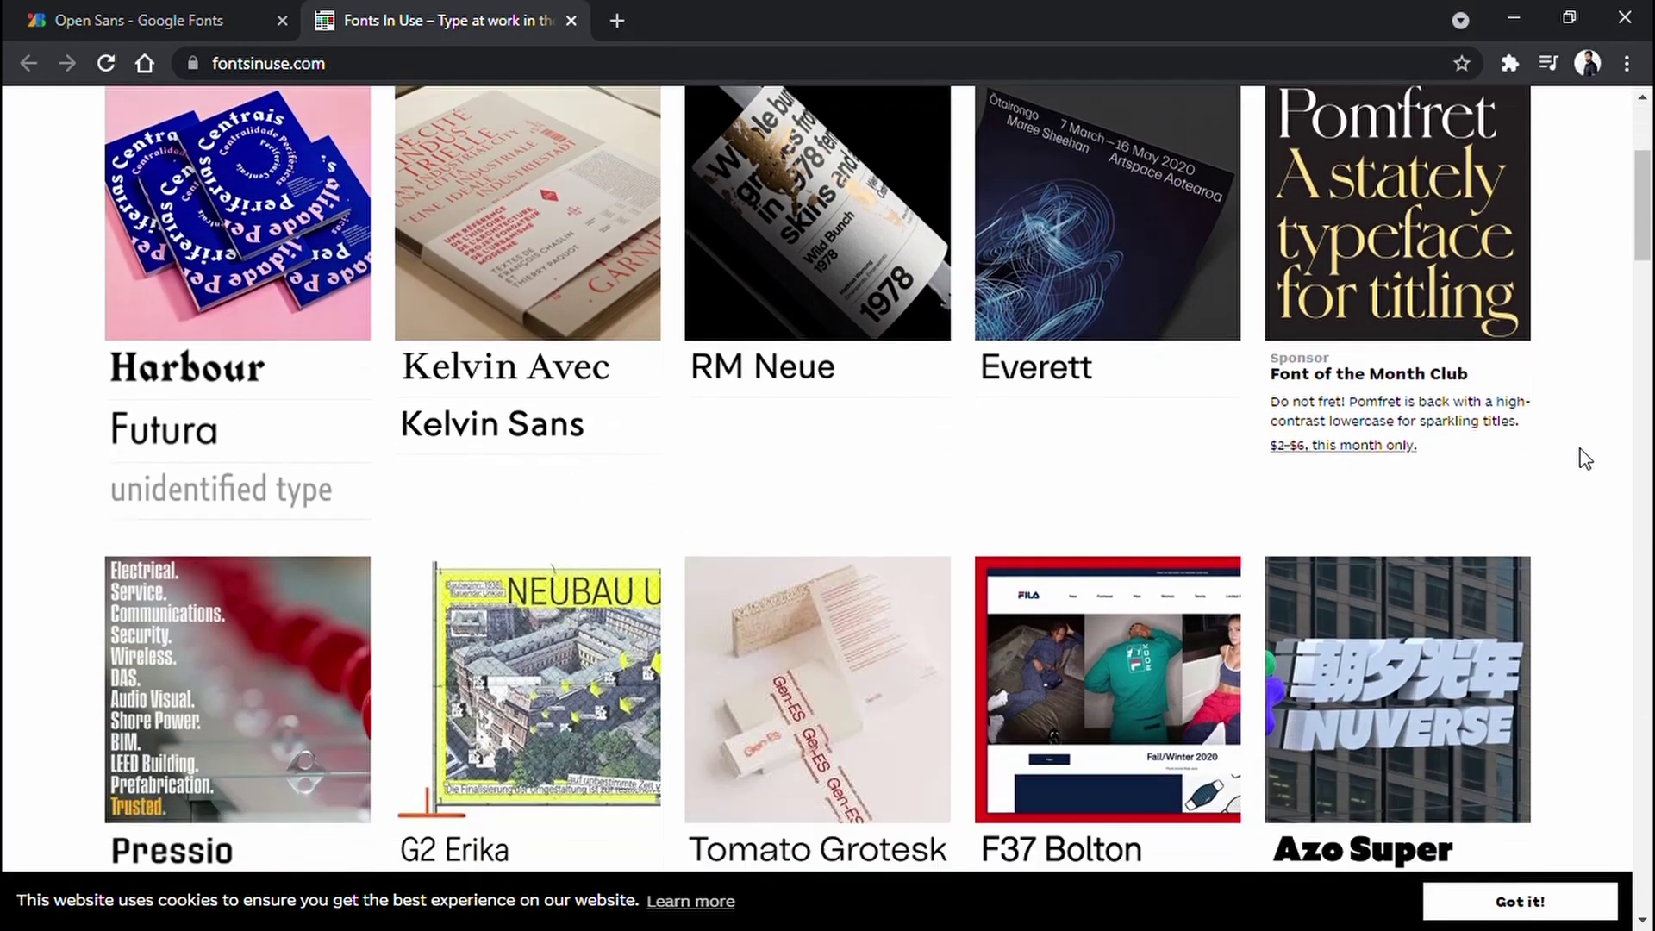
pyautogui.scroll(-5, 1586, 458)
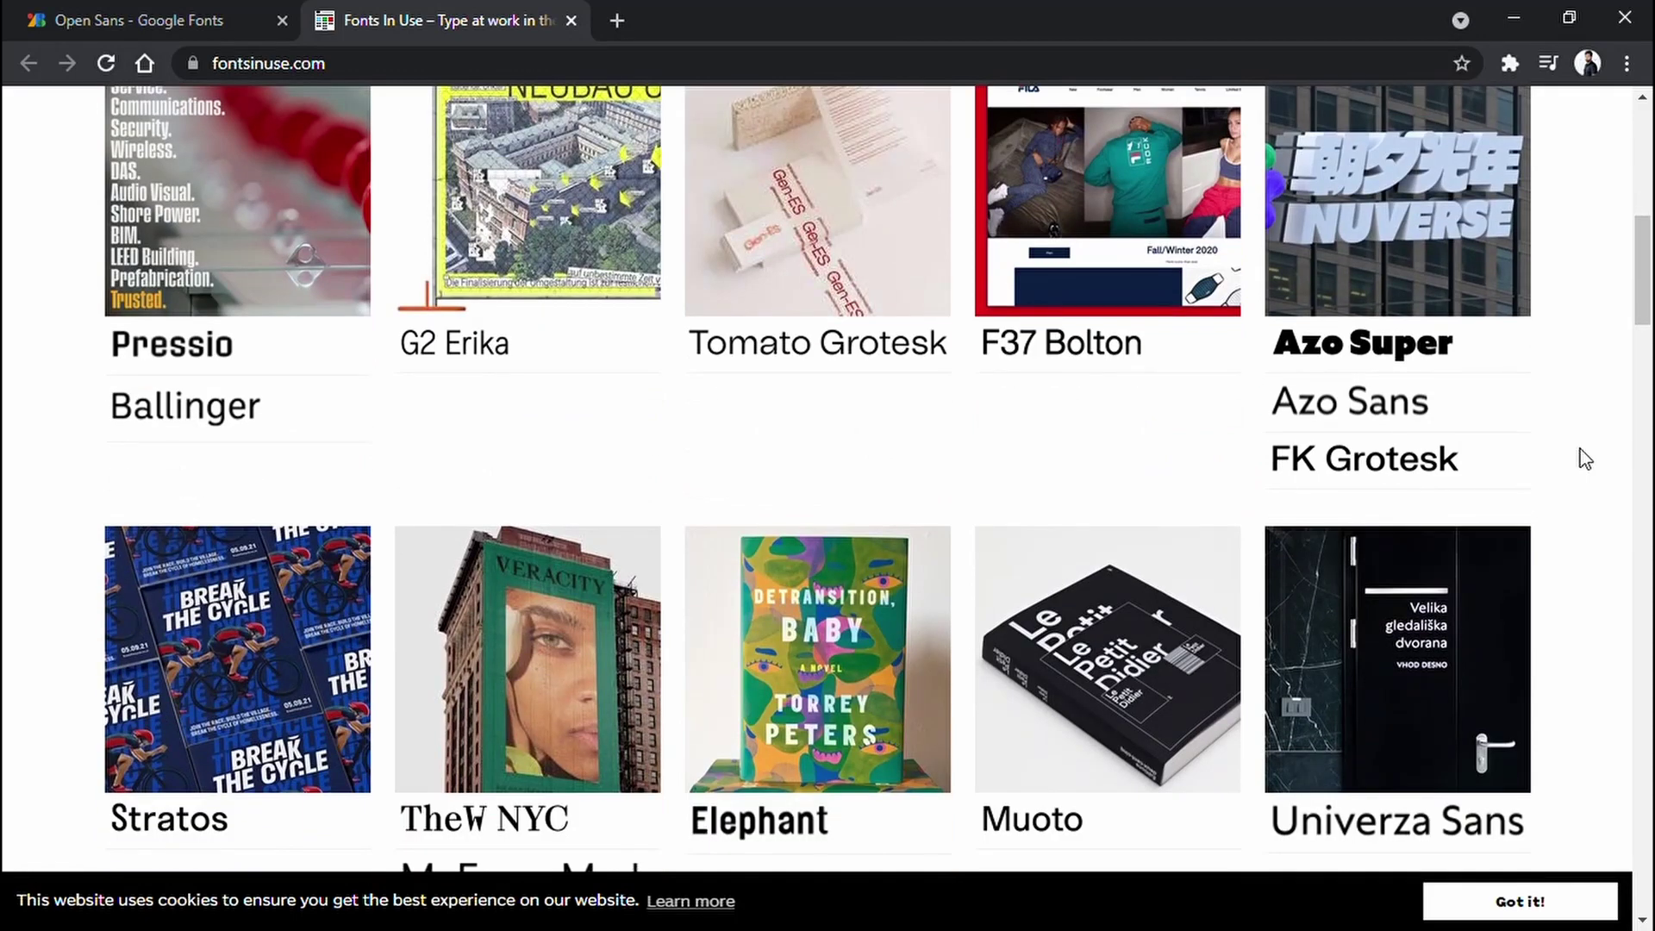
pyautogui.scroll(-8, 1586, 458)
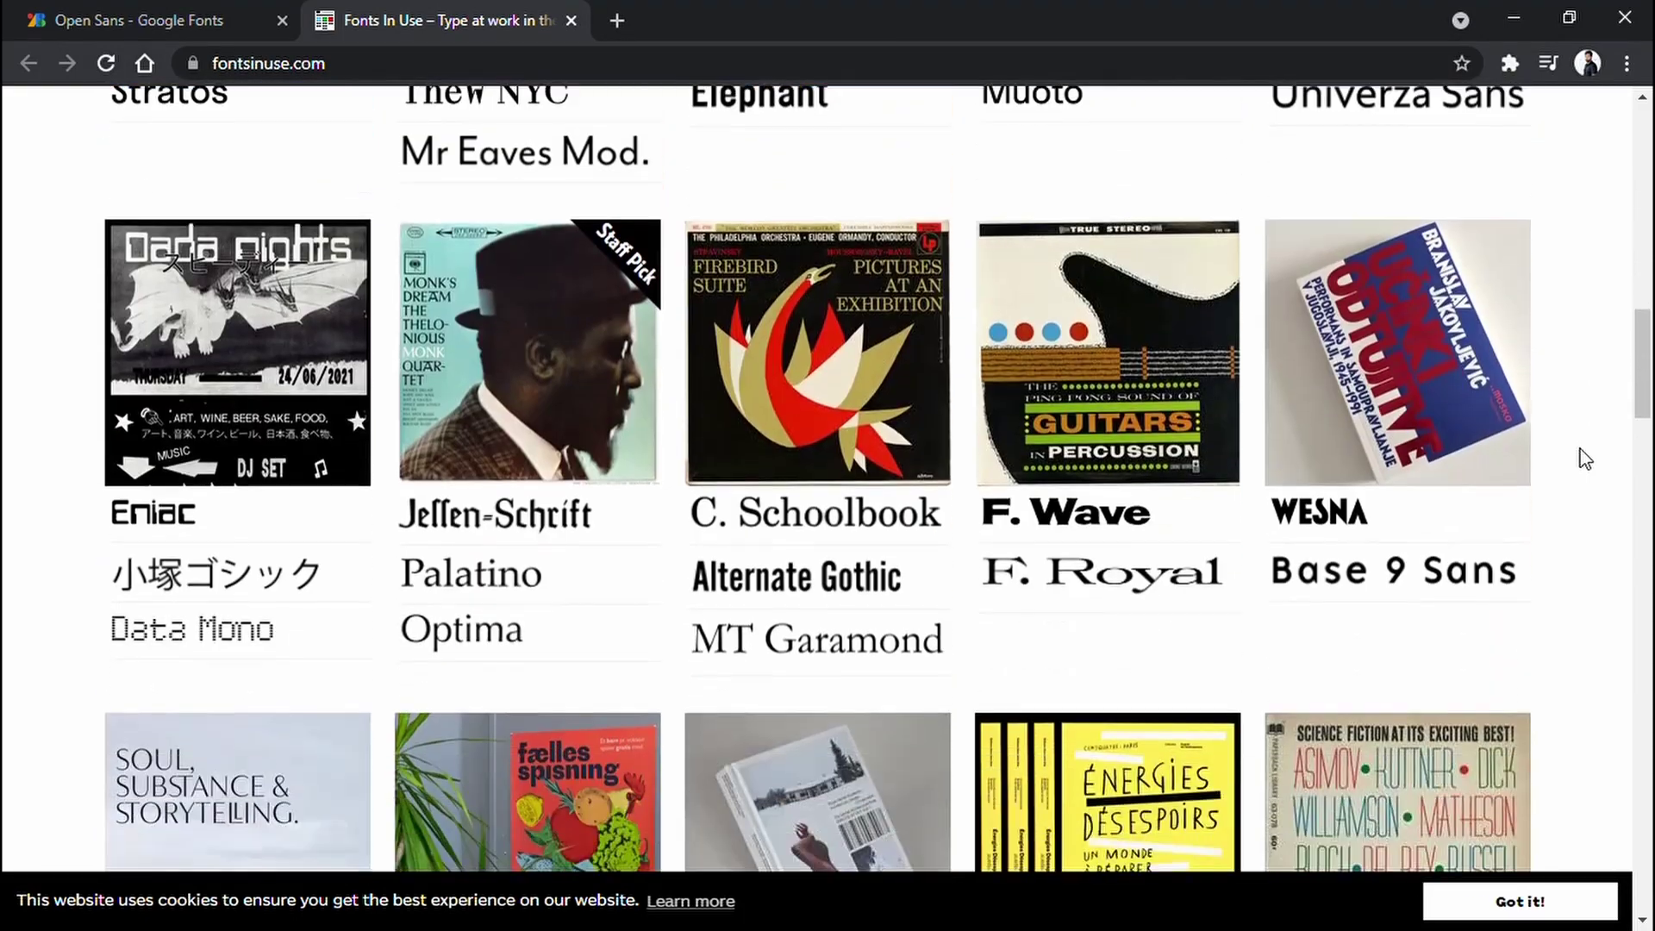
pyautogui.scroll(-6, 1586, 458)
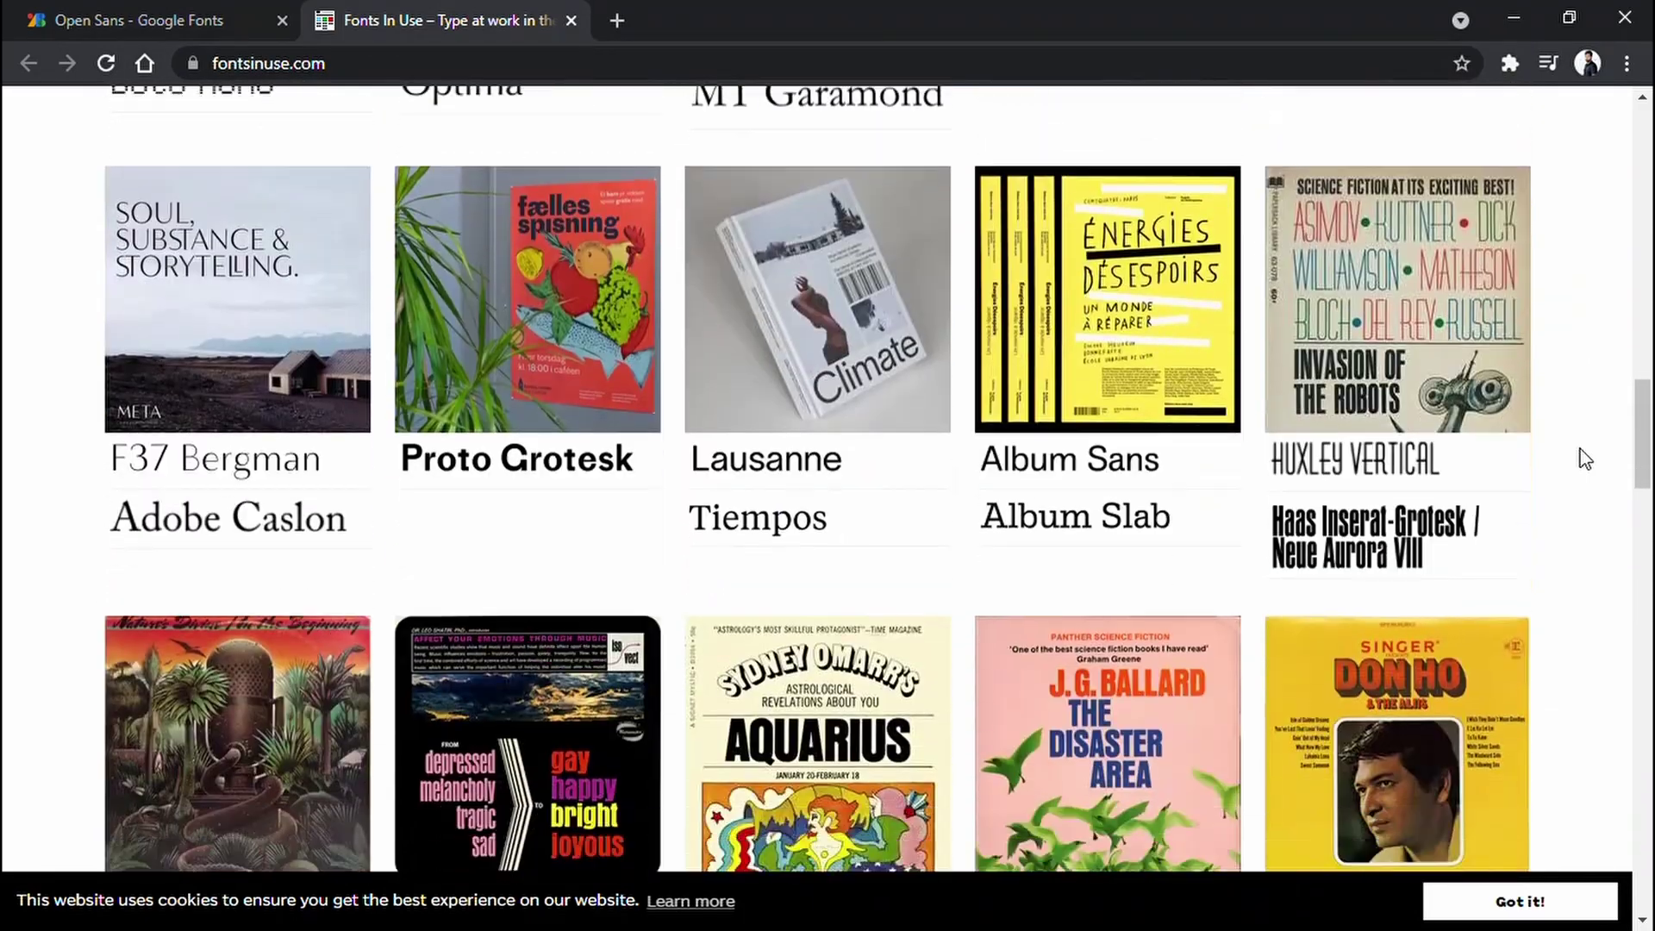